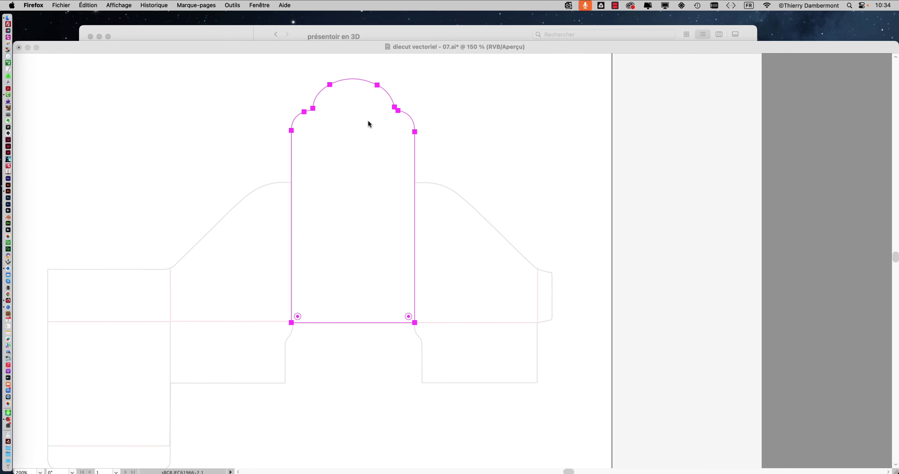
pyautogui.scroll(1, 375, 182)
# Bring the die-cut document forward, select the arched panel outline and centre it in view
pyautogui.click(356, 203)
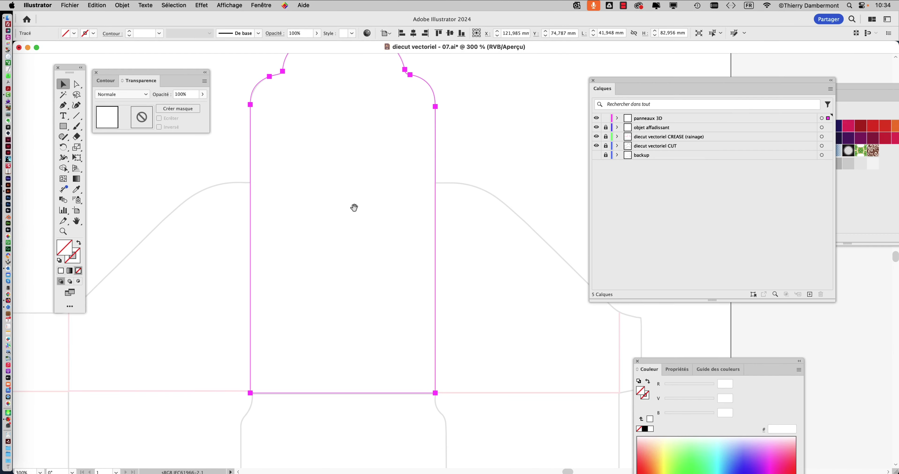
pyautogui.moveTo(356, 203); pyautogui.dragTo(353, 239)
pyautogui.scroll(-1, 352, 236)
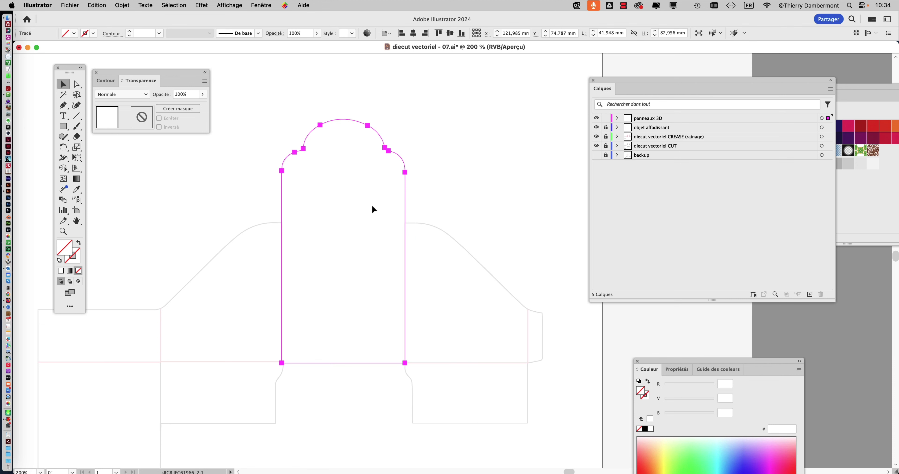
pyautogui.click(411, 169)
pyautogui.moveTo(448, 226); pyautogui.dragTo(415, 181)
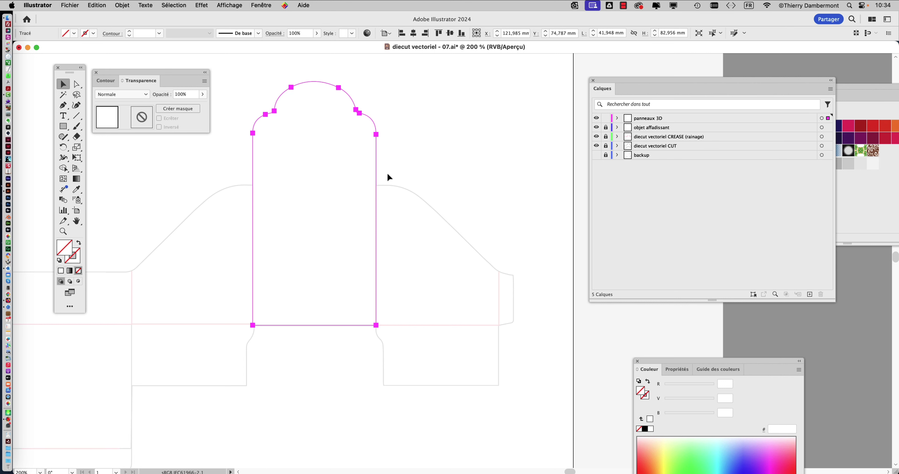
# Move the Tools and Transparency panels aside to free canvas space
pyautogui.moveTo(69, 69); pyautogui.dragTo(49, 70)
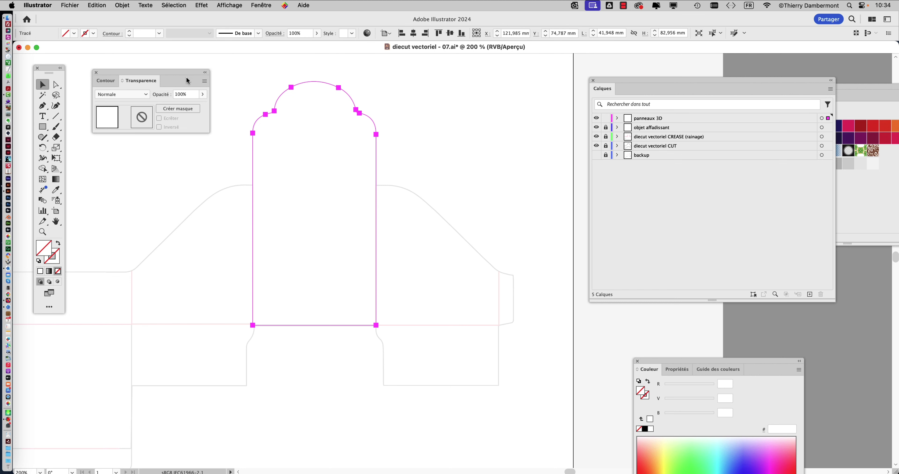
pyautogui.moveTo(179, 70); pyautogui.dragTo(164, 65)
pyautogui.hscroll(2, 237, 105)
pyautogui.scroll(2, 237, 104)
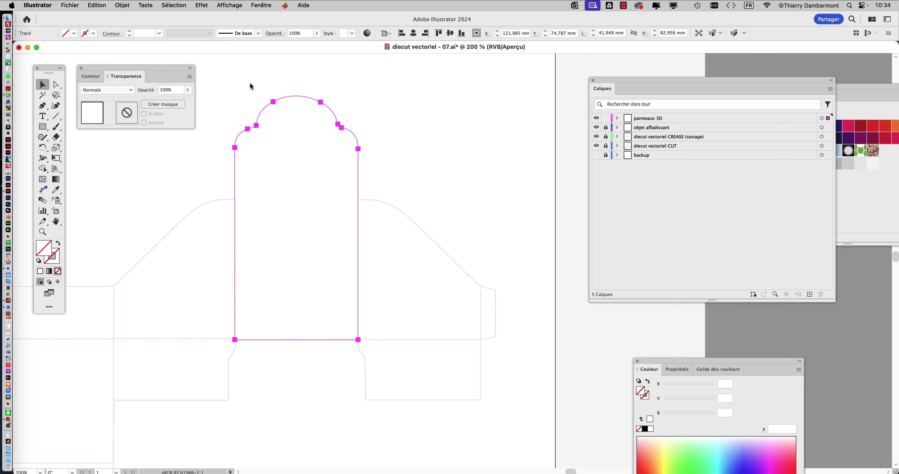
# Apply an Extrusion 3D effect to the arched panel from the 3D and Materials panel
pyautogui.click(263, 5)
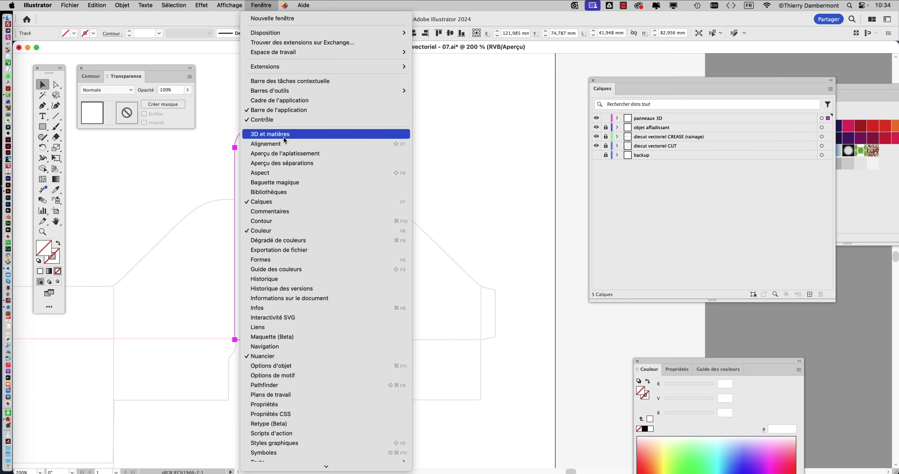
pyautogui.click(283, 136)
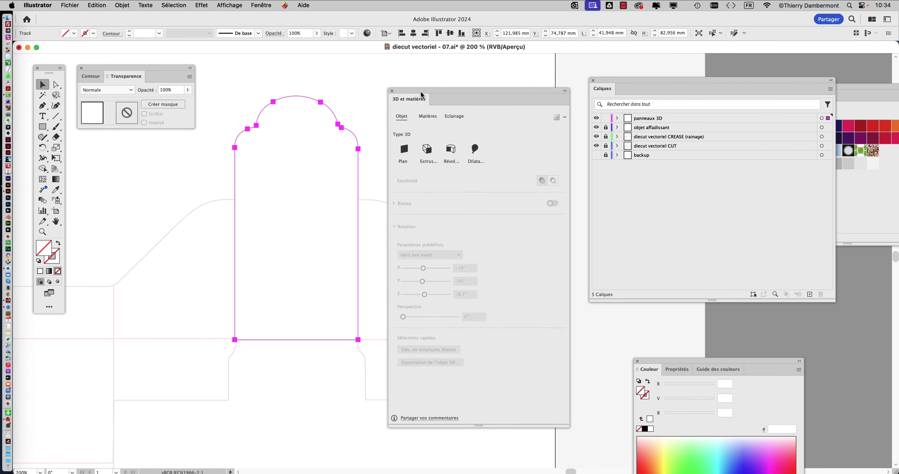
pyautogui.moveTo(434, 120); pyautogui.dragTo(420, 90)
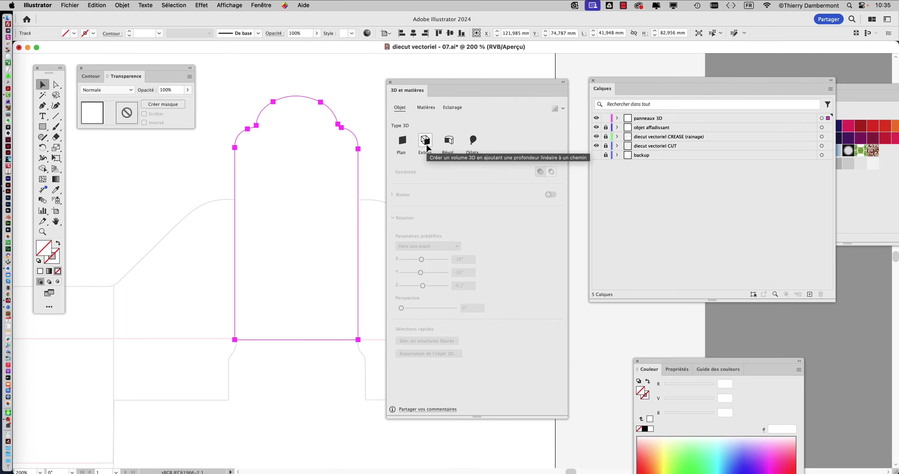
pyautogui.click(426, 142)
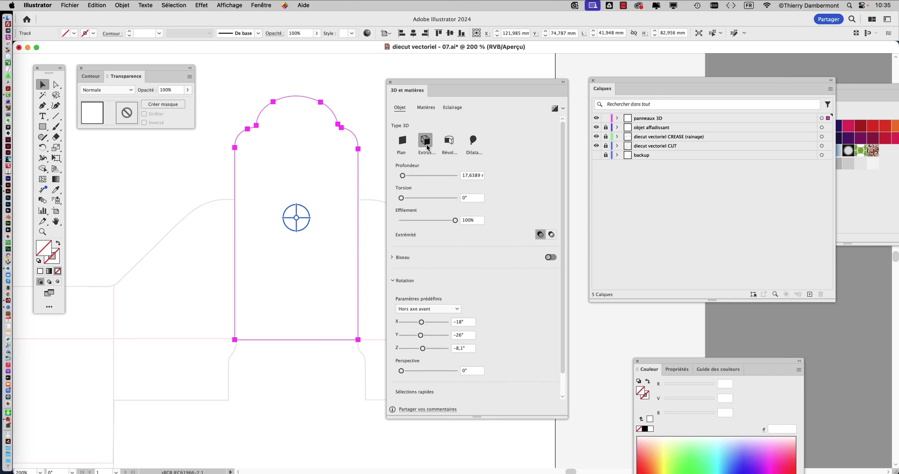
pyautogui.moveTo(425, 83); pyautogui.dragTo(474, 74)
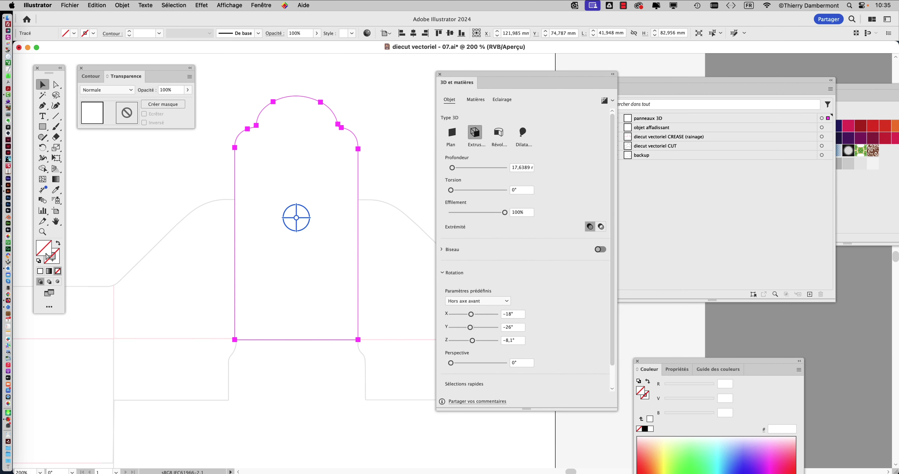
pyautogui.doubleClick(47, 254)
pyautogui.click(508, 360)
# Fill the extruded arched panel with the tan beige C=25 M=25 J=40 N=0 swatch
pyautogui.click(266, 4)
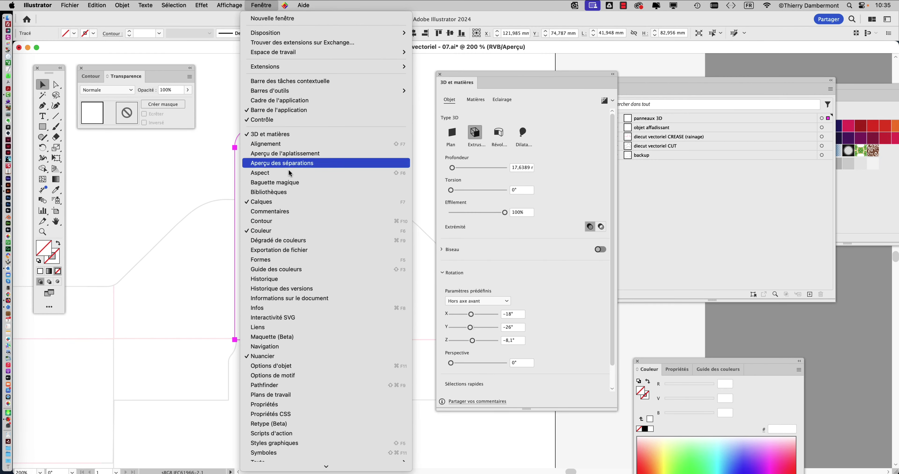
pyautogui.click(296, 357)
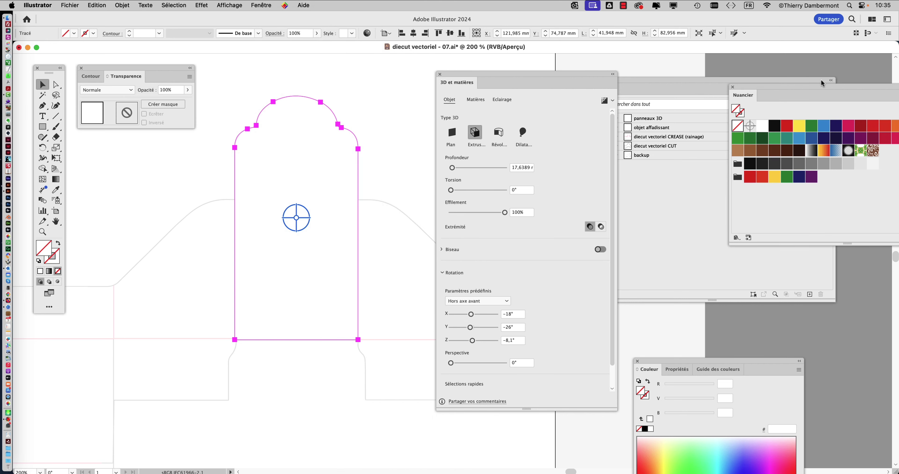
pyautogui.moveTo(822, 83); pyautogui.dragTo(550, 38)
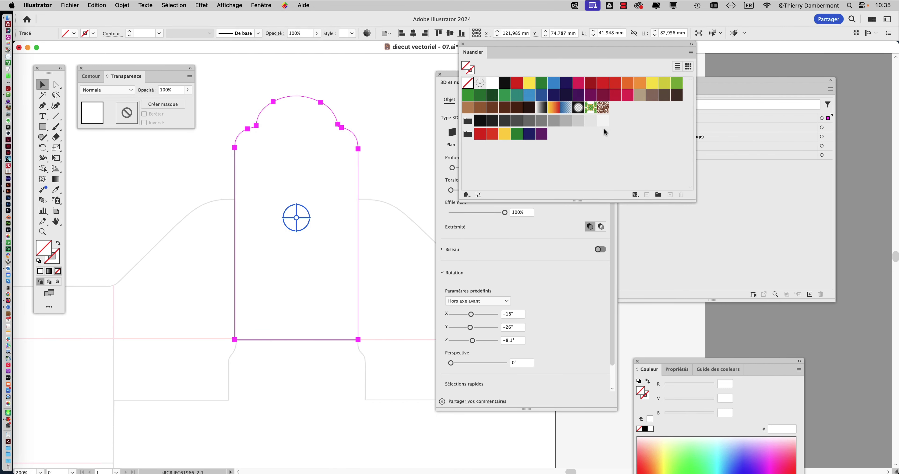
pyautogui.click(591, 122)
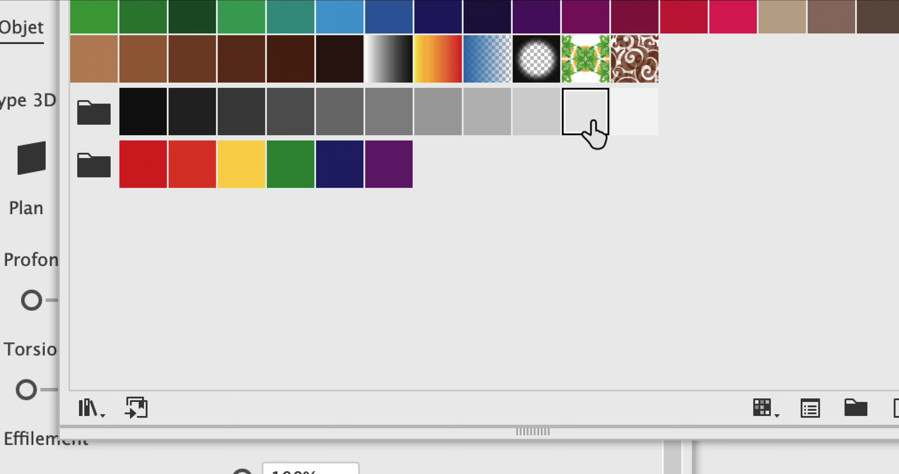
pyautogui.moveTo(594, 120); pyautogui.dragTo(597, 133)
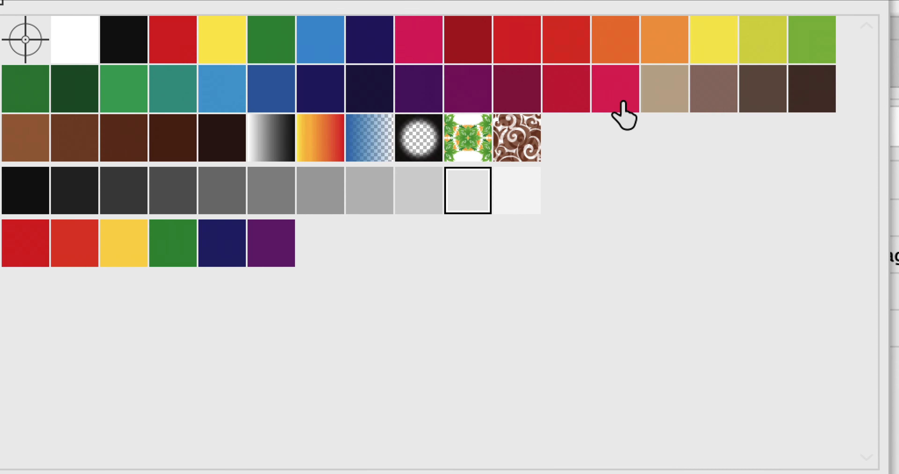
pyautogui.click(631, 104)
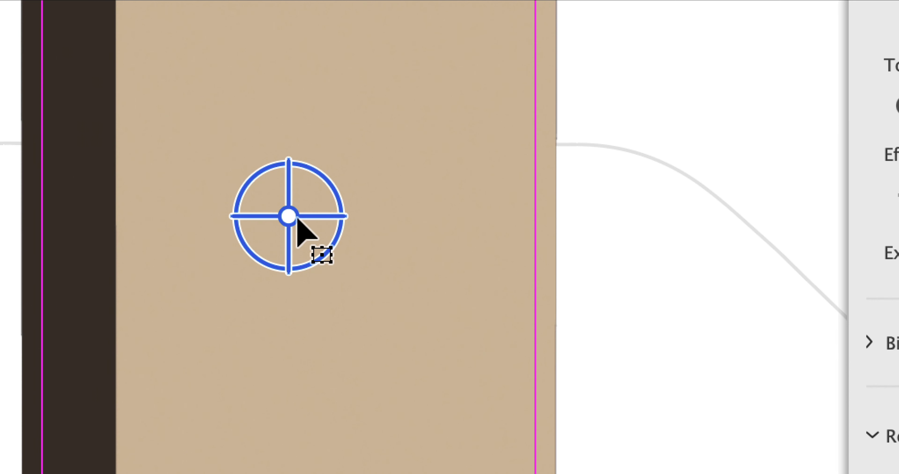
# Freely rotate the 3D panel to inspect it, then rearrange the Swatches and 3D panels
pyautogui.moveTo(298, 218); pyautogui.dragTo(291, 230)
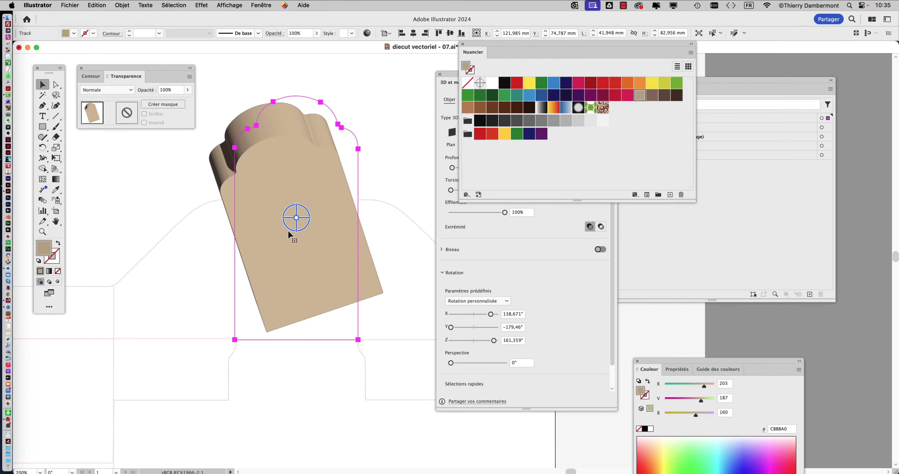
pyautogui.moveTo(298, 221)
pyautogui.mouseDown()
pyautogui.moveTo(248, 203)
pyautogui.moveTo(343, 200)
pyautogui.mouseUp()
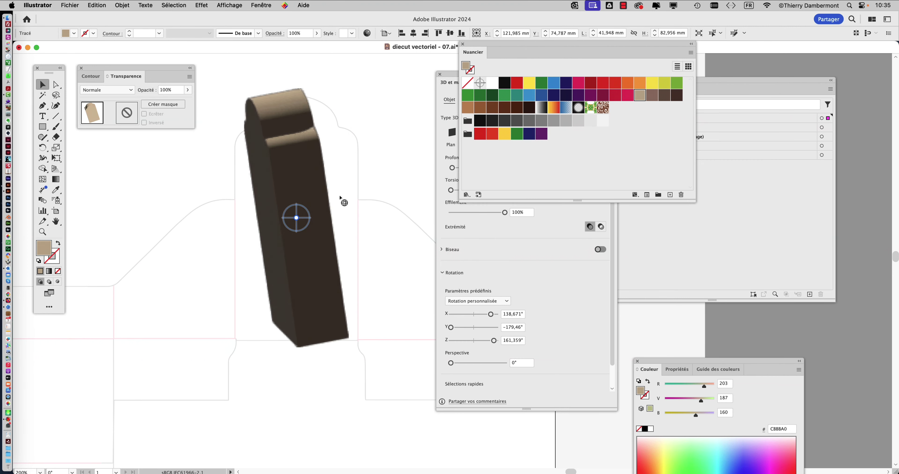
pyautogui.moveTo(297, 218); pyautogui.dragTo(327, 225)
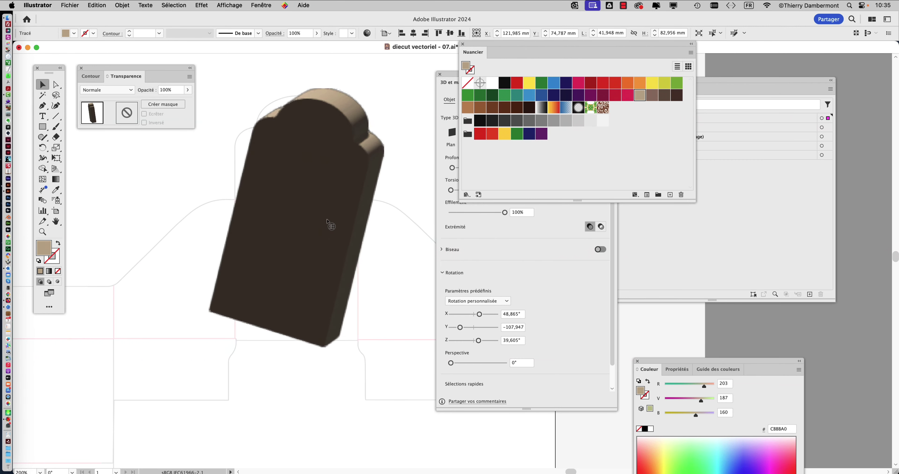
pyautogui.moveTo(484, 48); pyautogui.dragTo(652, 48)
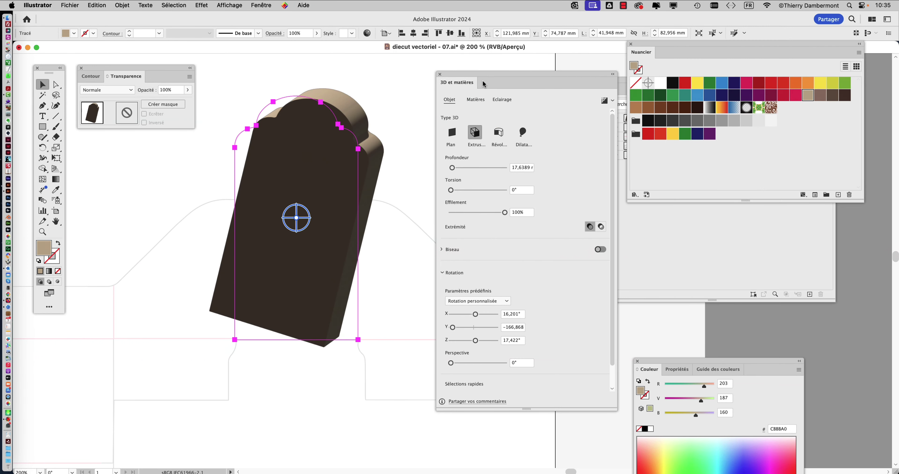
pyautogui.moveTo(483, 82); pyautogui.dragTo(474, 37)
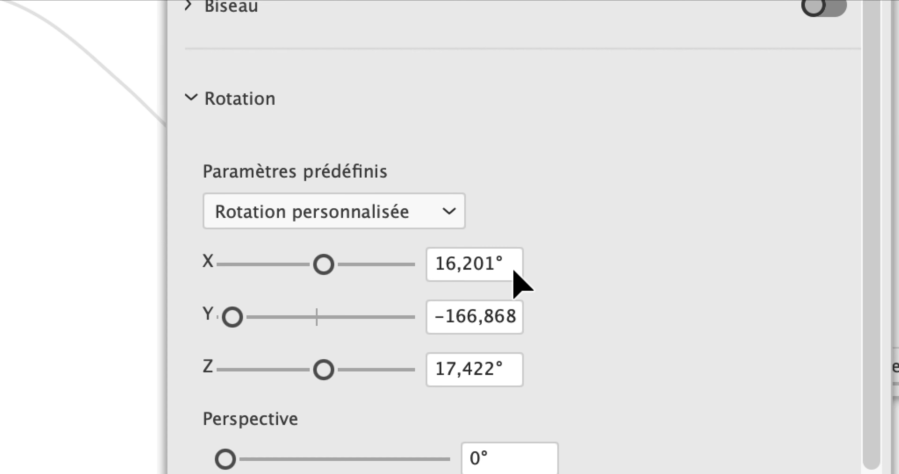
# Set the X, Y and Z rotation to 0° so the panel faces straight front
pyautogui.click(513, 272)
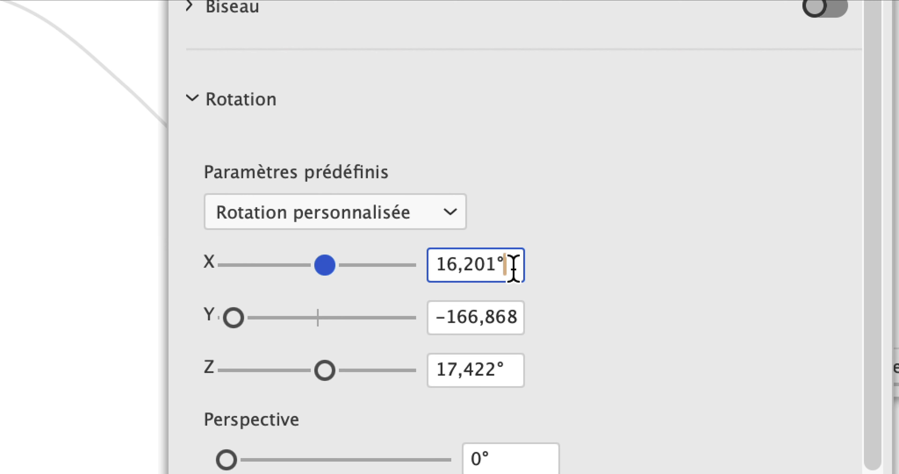
pyautogui.moveTo(503, 265); pyautogui.dragTo(415, 268)
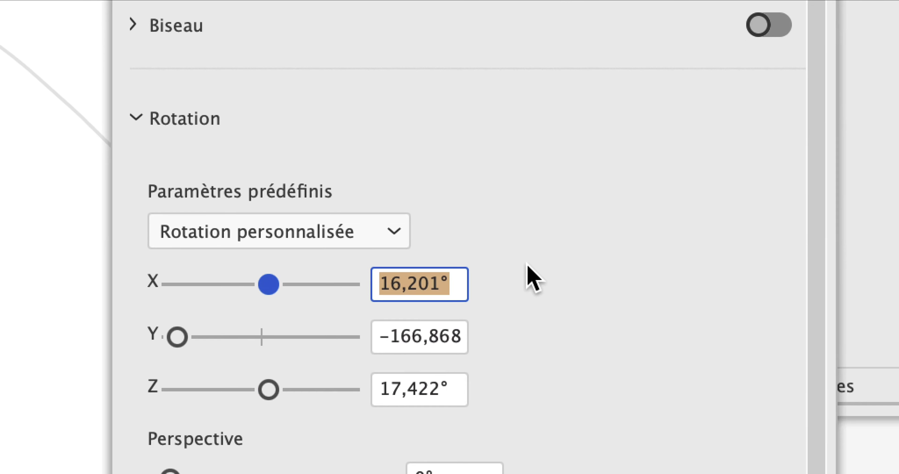
pyautogui.write('0')
pyautogui.press('Tab')
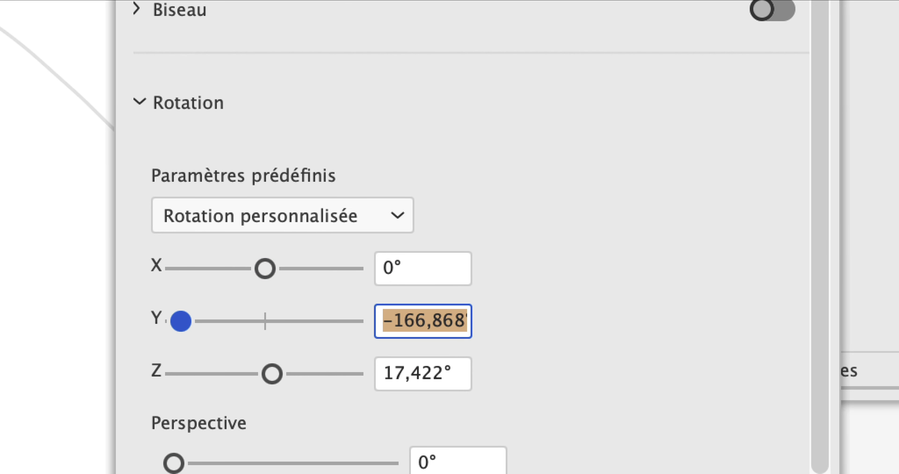
pyautogui.write('0')
pyautogui.press('Tab')
pyautogui.write('0')
pyautogui.press('Tab')
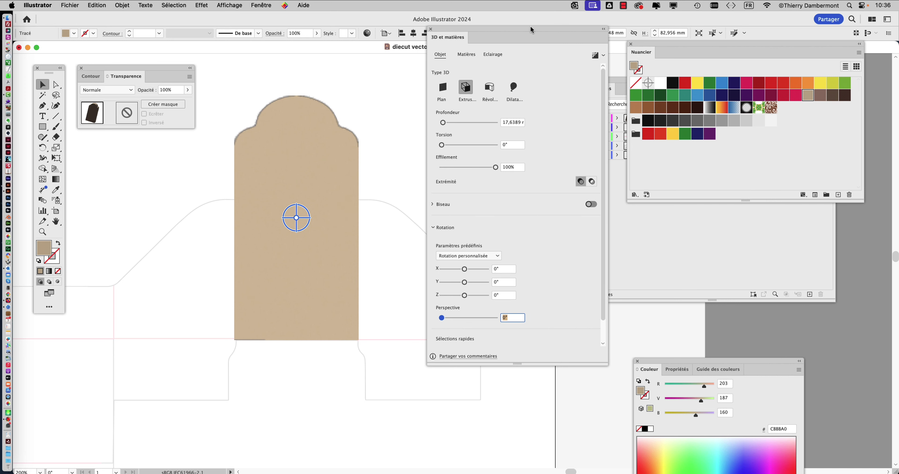
pyautogui.moveTo(532, 37)
pyautogui.mouseDown()
pyautogui.moveTo(441, 153)
pyautogui.moveTo(119, 347)
pyautogui.mouseUp()
# Open the Appearance panel and toggle the 3D and Materials effect to compare with the flat shape
pyautogui.click(272, 5)
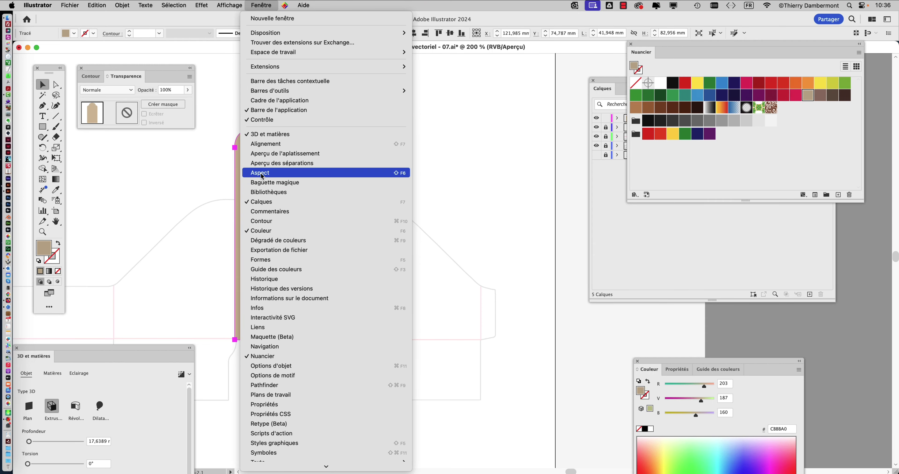
pyautogui.click(262, 172)
pyautogui.moveTo(362, 70); pyautogui.dragTo(528, 100)
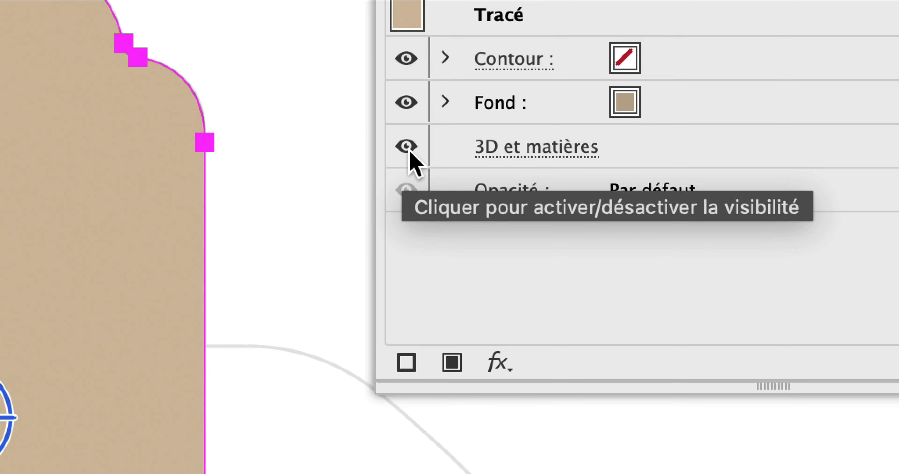
pyautogui.click(411, 149)
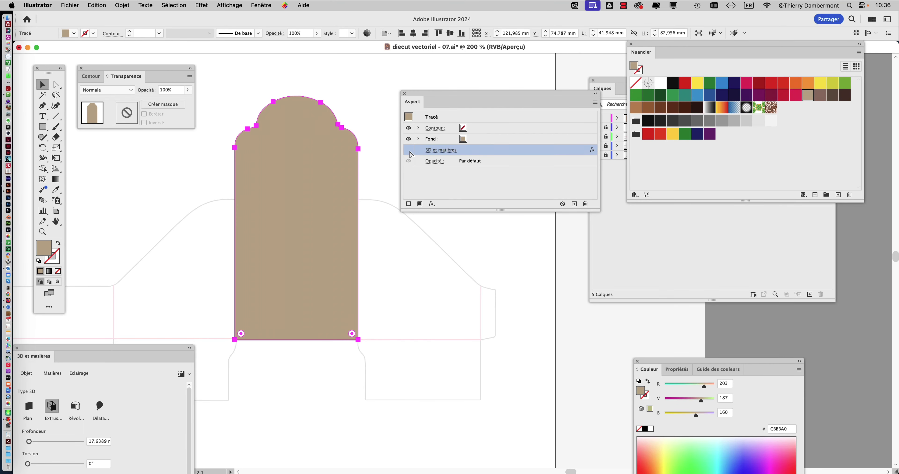
pyautogui.click(410, 151)
pyautogui.click(409, 150)
pyautogui.click(410, 152)
pyautogui.click(409, 151)
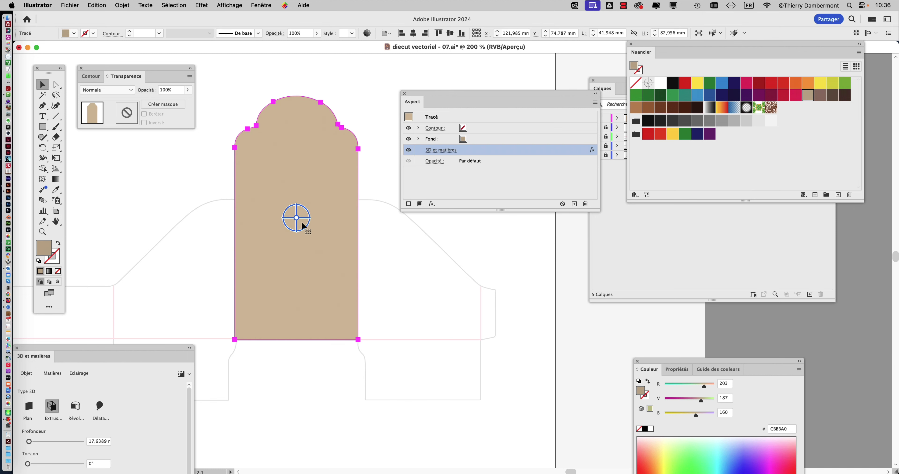
# Tilt the extruded panel to reveal its thickness, comparing it with the 3D effect on and off
pyautogui.moveTo(297, 220); pyautogui.dragTo(331, 237)
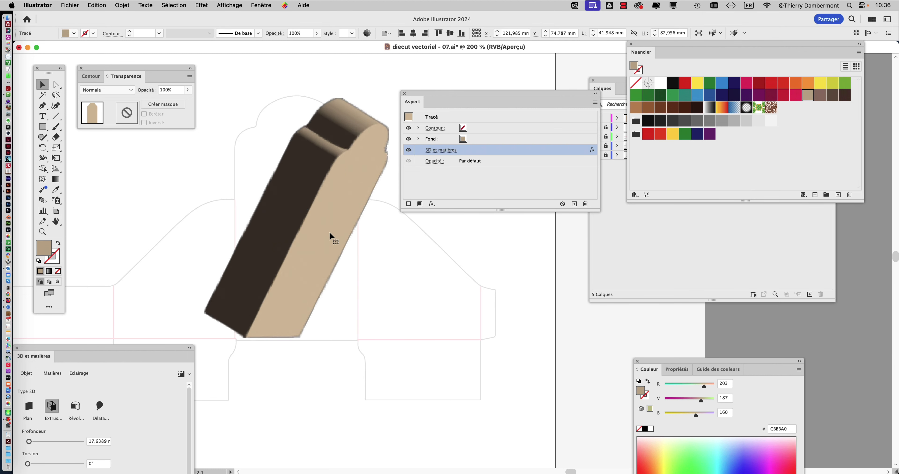
pyautogui.click(409, 150)
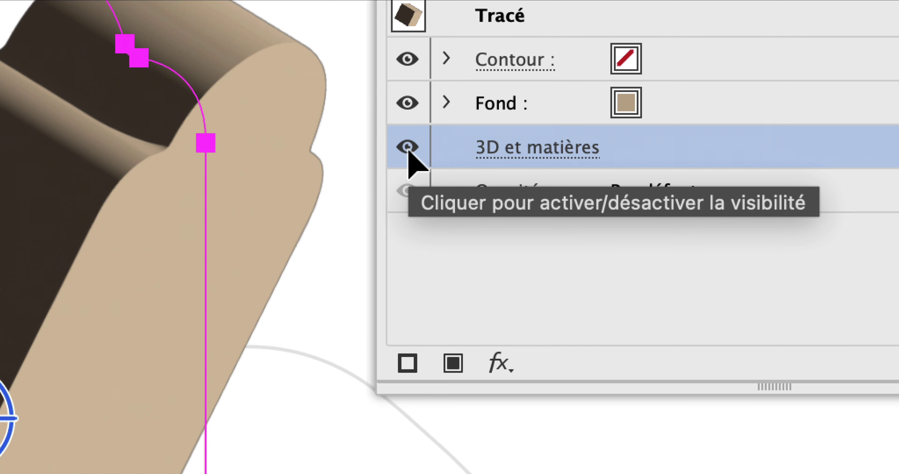
pyautogui.click(409, 151)
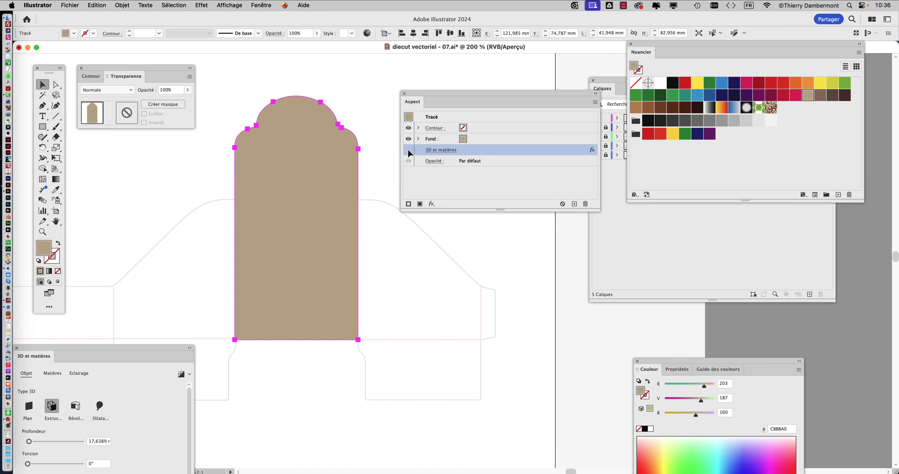
pyautogui.click(409, 150)
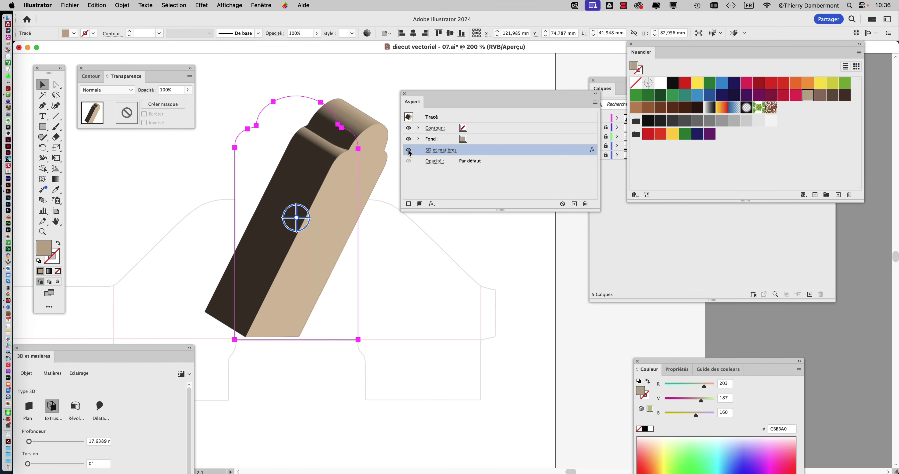
pyautogui.click(409, 151)
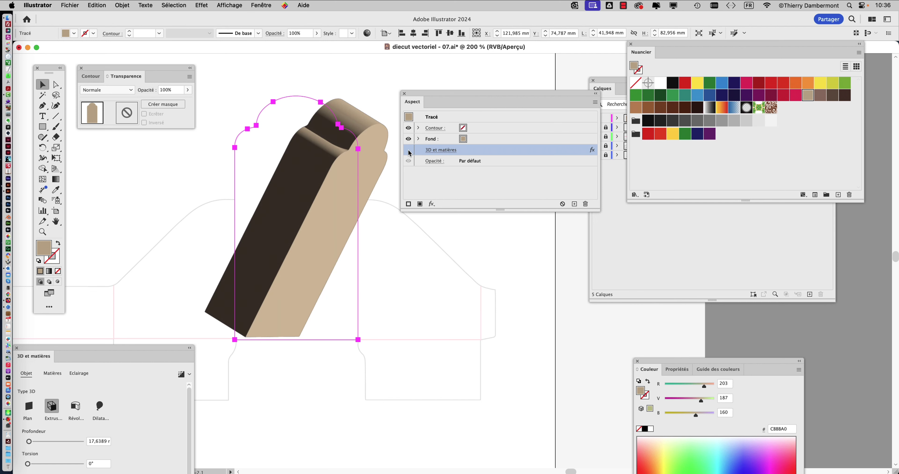
pyautogui.click(409, 151)
pyautogui.click(409, 150)
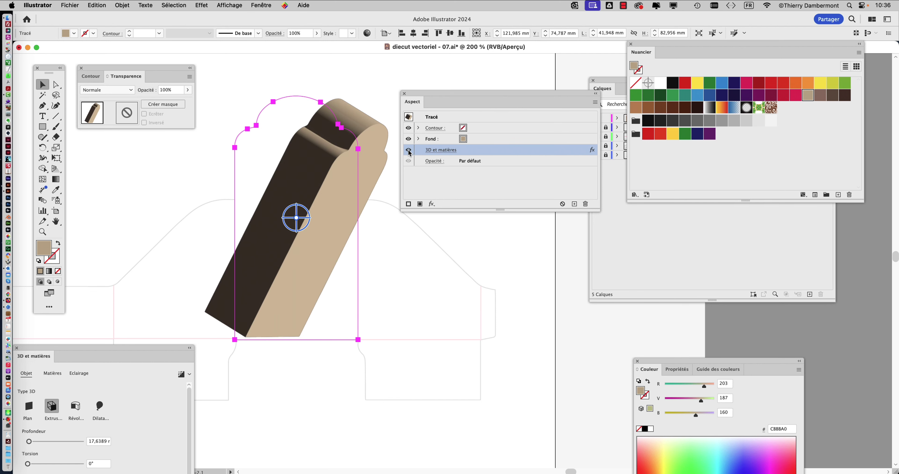
pyautogui.click(409, 150)
pyautogui.click(409, 150)
# Rearrange the Appearance and 3D and Materials panels beside the artwork
pyautogui.moveTo(422, 95); pyautogui.dragTo(508, 72)
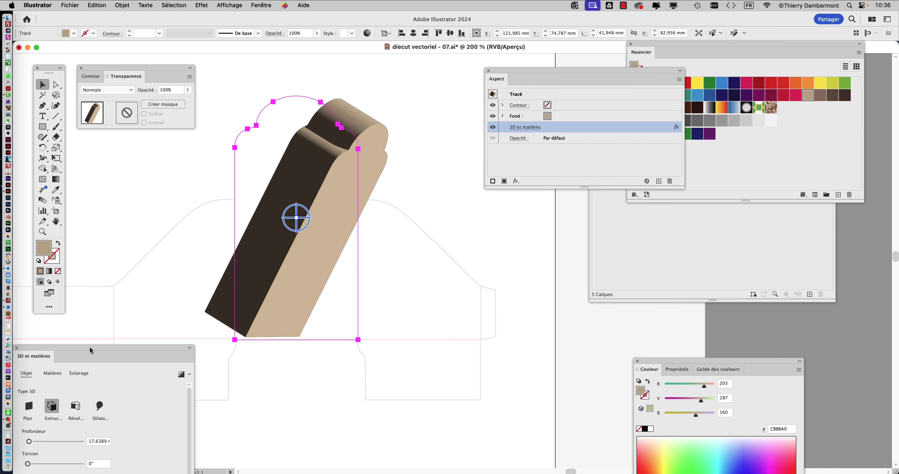
pyautogui.moveTo(90, 348)
pyautogui.mouseDown()
pyautogui.moveTo(476, 91)
pyautogui.moveTo(317, 52)
pyautogui.mouseUp()
pyautogui.moveTo(497, 72); pyautogui.dragTo(704, 230)
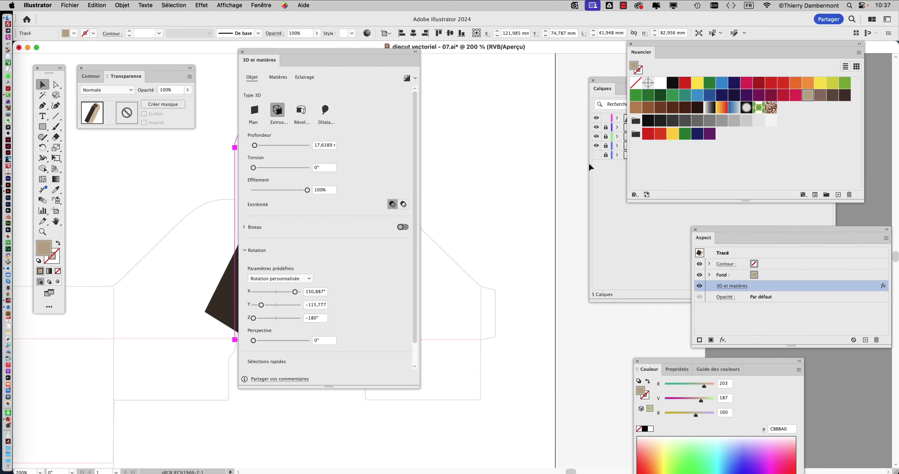
pyautogui.moveTo(359, 50)
pyautogui.mouseDown()
pyautogui.moveTo(503, 73)
pyautogui.moveTo(537, 61)
pyautogui.mouseUp()
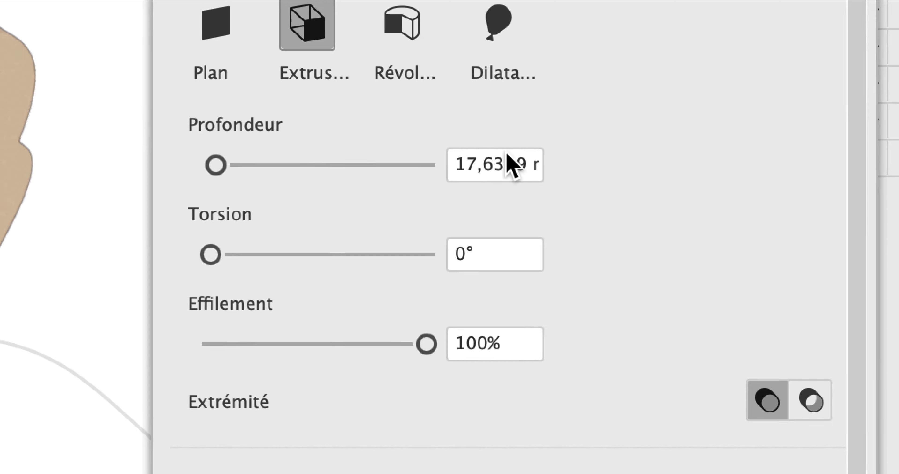
# Set the extrusion depth (Profondeur) to 1 mm
pyautogui.click(502, 156)
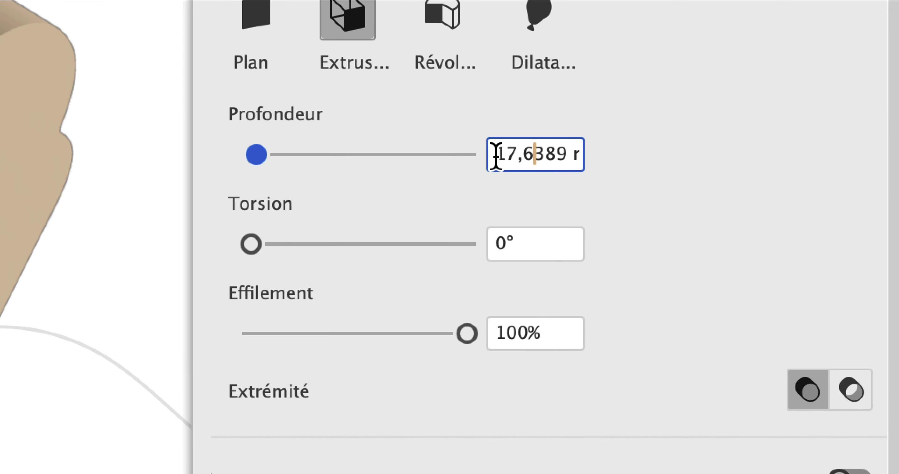
pyautogui.press('BackSpace')
pyautogui.press('BackSpace')
pyautogui.press('BackSpace')
pyautogui.press('Return')
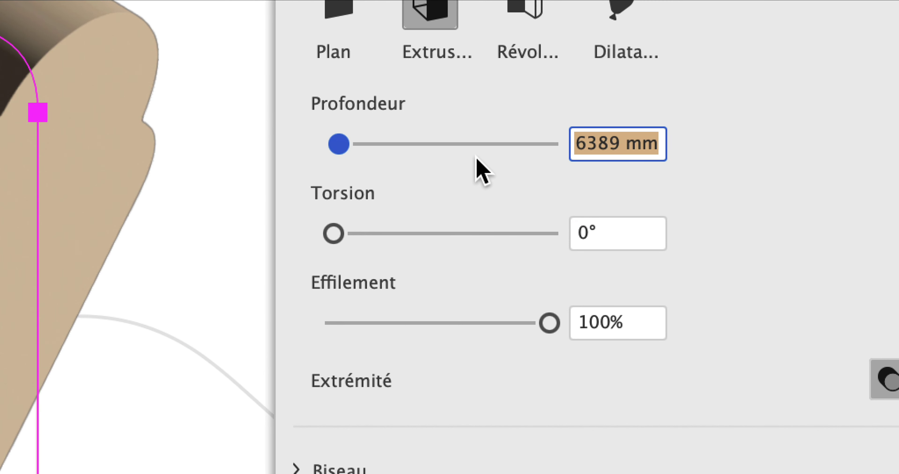
pyautogui.write('1mm')
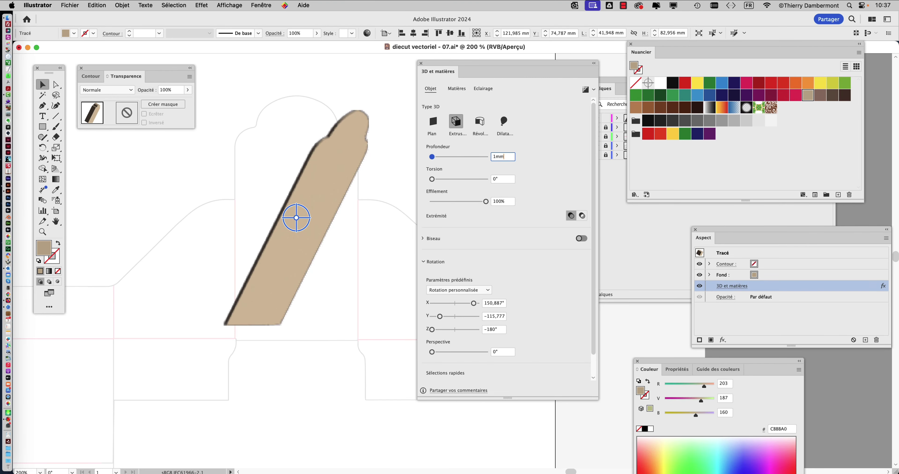
pyautogui.scroll(2, 293, 174)
pyautogui.scroll(-2, 293, 174)
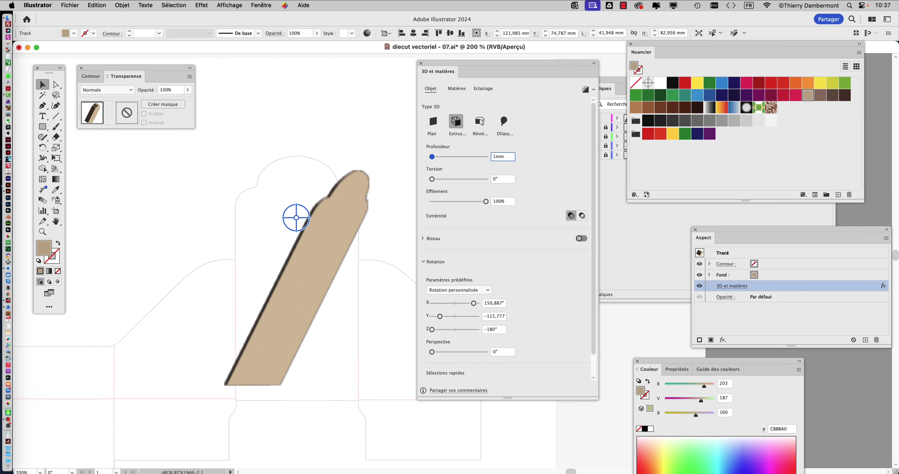
pyautogui.scroll(2, 296, 218)
pyautogui.scroll(-2, 296, 217)
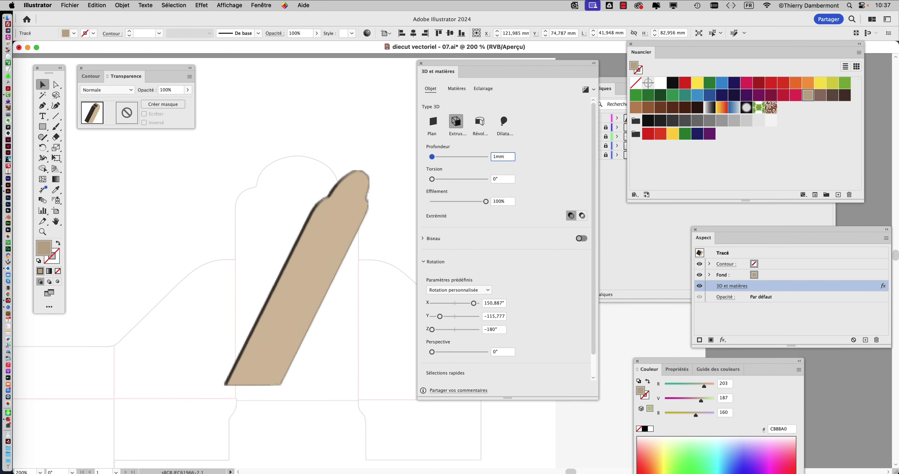
pyautogui.press('Return')
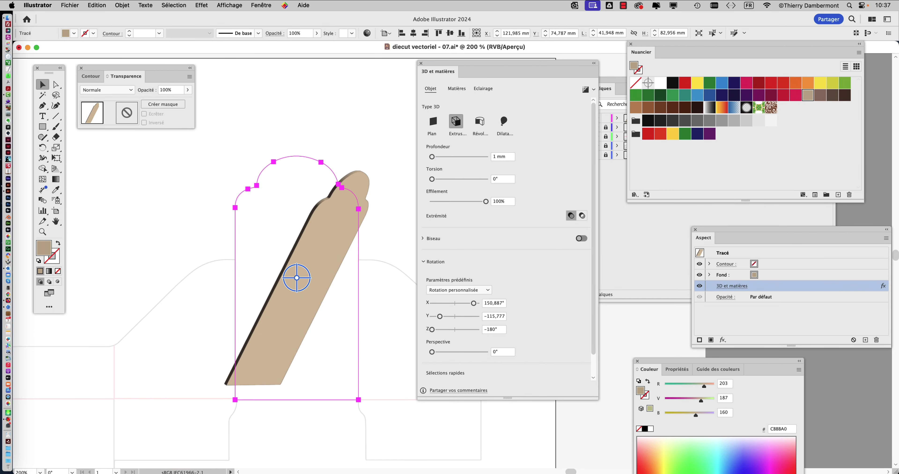
pyautogui.hscroll(5, 209, 244)
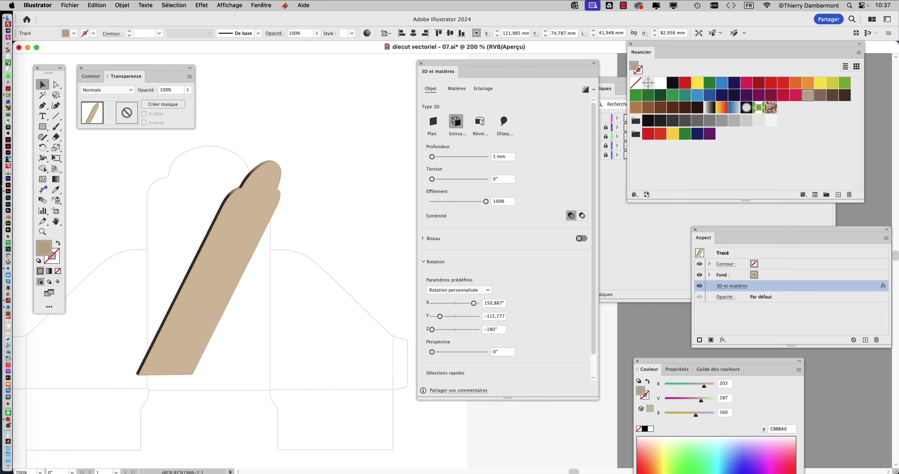
# Open the Properties panel beside the 3D settings and reselect the arched path
pyautogui.click(261, 5)
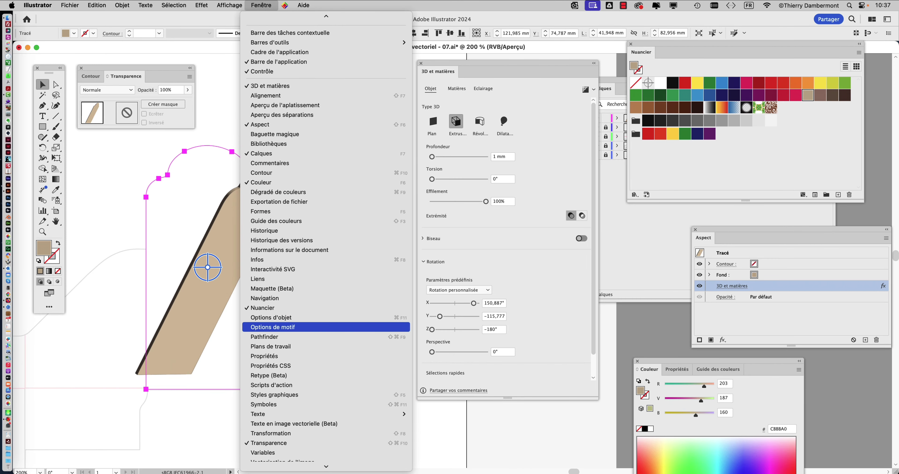
pyautogui.press('Return')
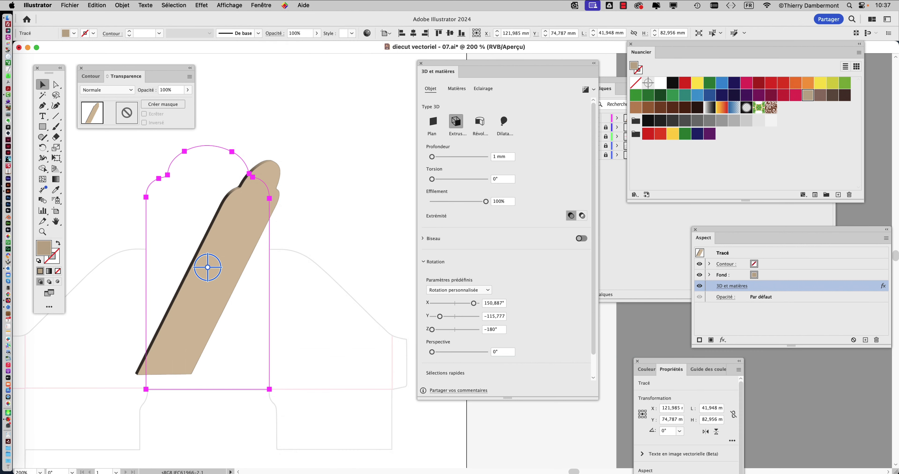
pyautogui.moveTo(685, 361)
pyautogui.mouseDown()
pyautogui.moveTo(528, 310)
pyautogui.moveTo(357, 111)
pyautogui.mouseUp()
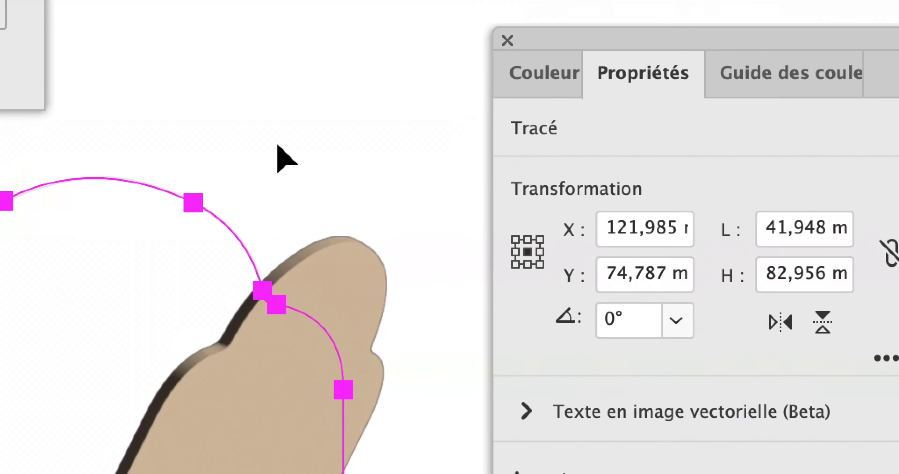
pyautogui.click(262, 155)
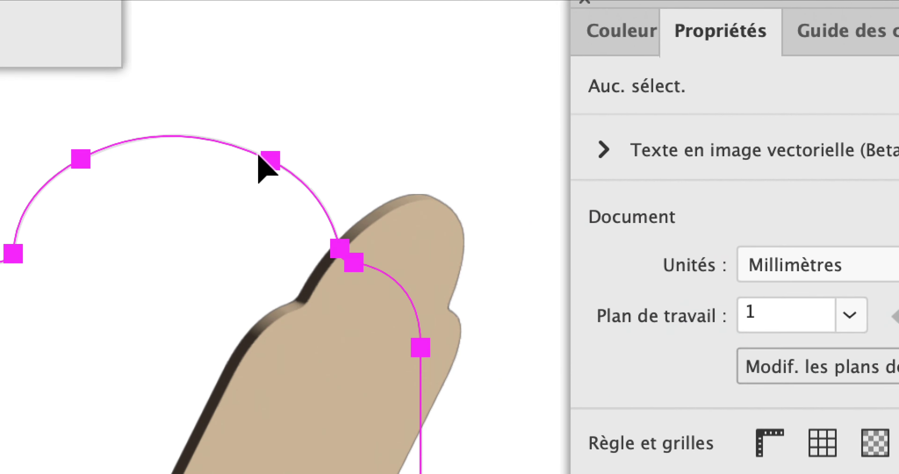
pyautogui.click(259, 157)
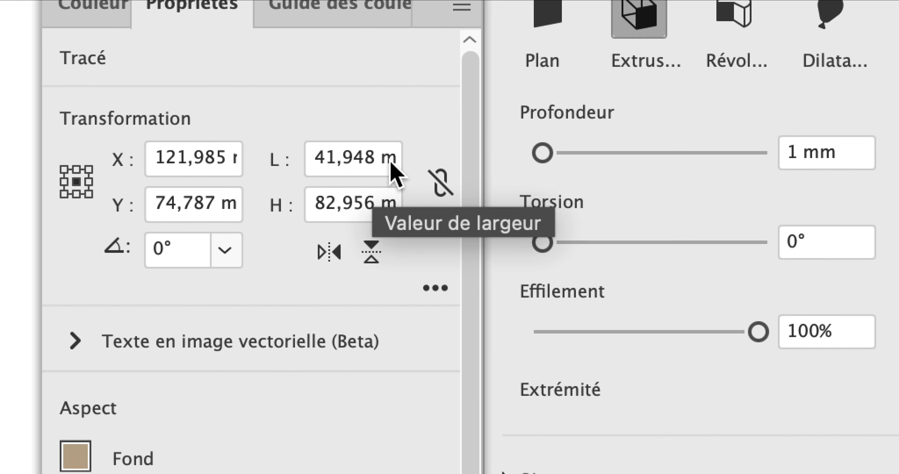
# Check the card's width value (41,948 mm) and move the 3D settings off the artwork
pyautogui.click(393, 163)
pyautogui.press('End')
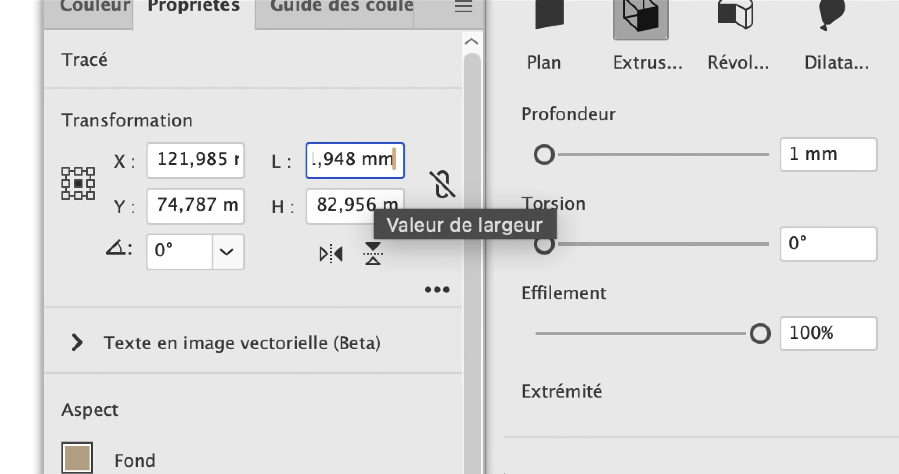
pyautogui.press('Left')
pyautogui.press('Left')
pyautogui.press('Left')
pyautogui.press('Left')
pyautogui.press('Left')
pyautogui.press('Left')
pyautogui.press('Left')
pyautogui.press('Left')
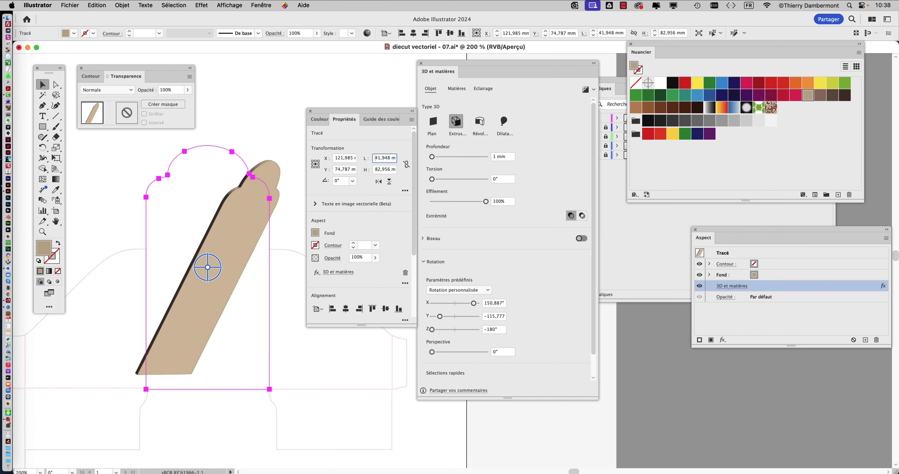
pyautogui.moveTo(433, 68); pyautogui.dragTo(521, 63)
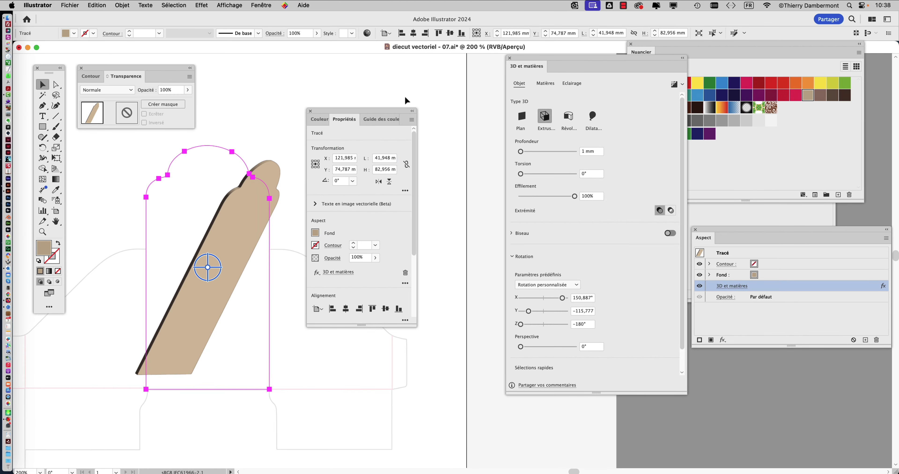
# Save the document as diecut vectoriel - 08.ai, accepting the default Illustrator options
pyautogui.moveTo(410, 108); pyautogui.dragTo(490, 91)
pyautogui.scroll(-1, 357, 182)
pyautogui.scroll(-2, 357, 182)
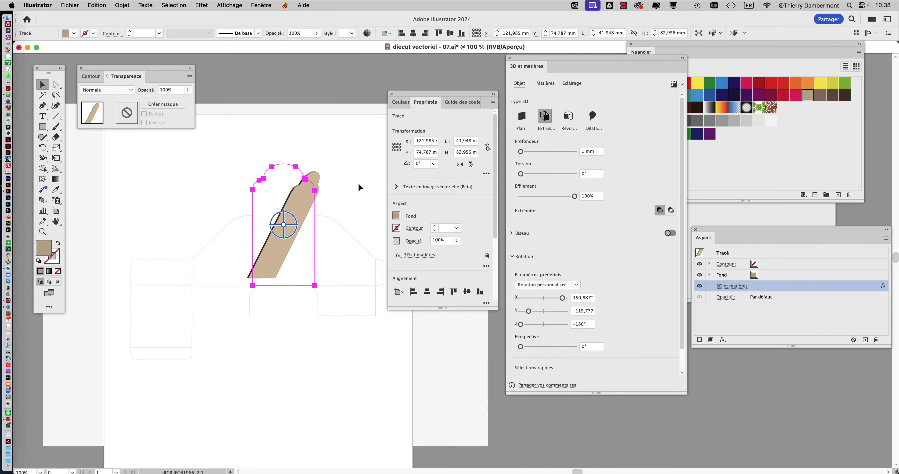
pyautogui.click(71, 5)
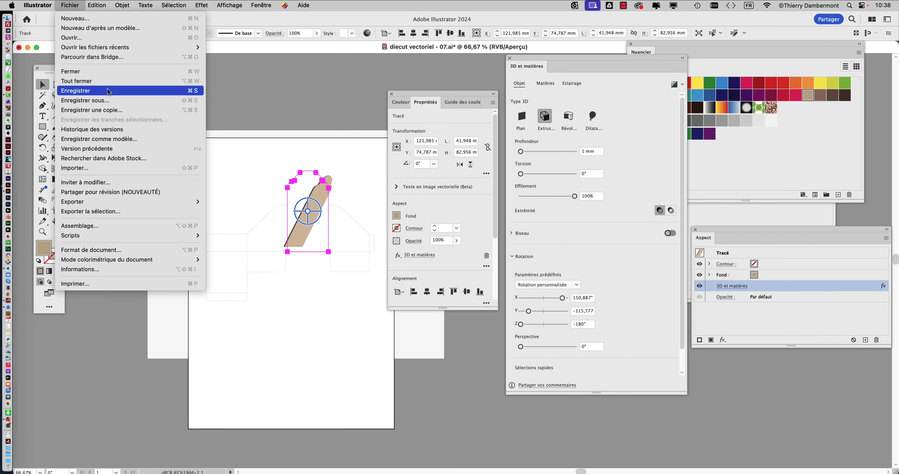
pyautogui.click(115, 103)
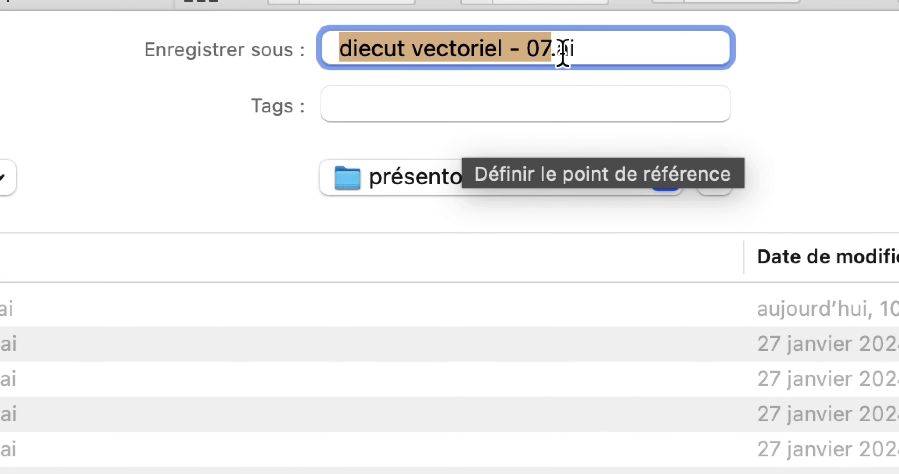
pyautogui.press('Right')
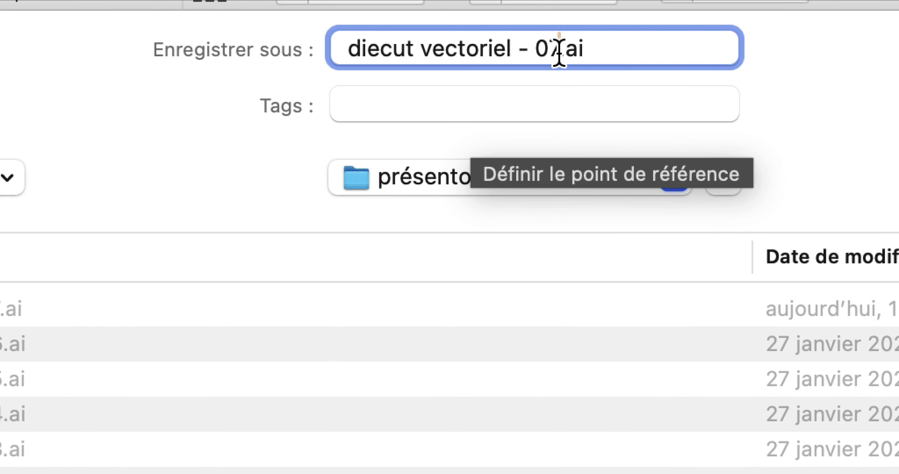
pyautogui.press('BackSpace')
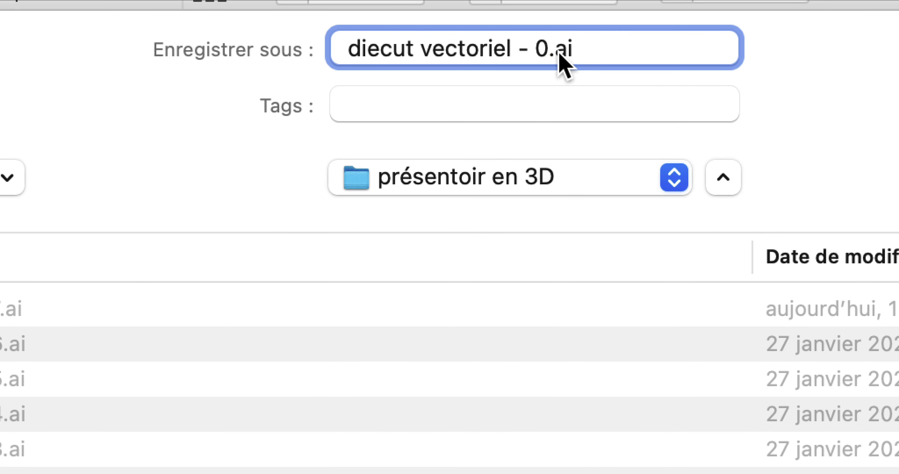
pyautogui.write('8')
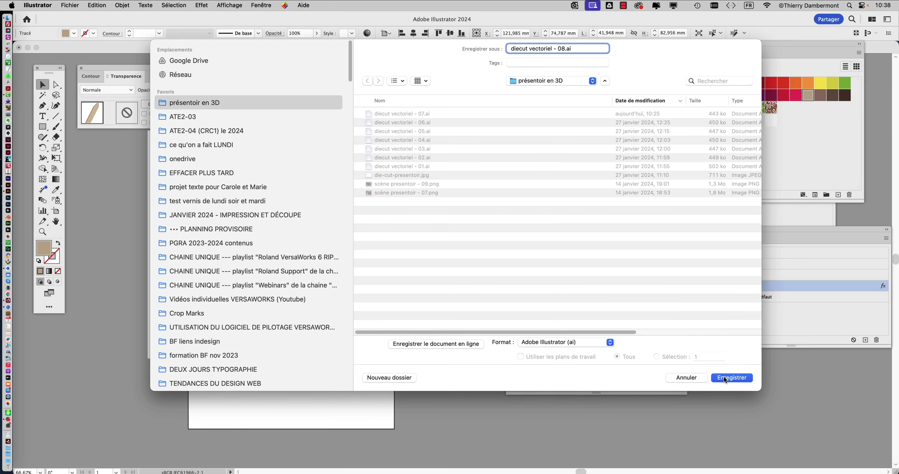
pyautogui.click(723, 379)
pyautogui.click(667, 350)
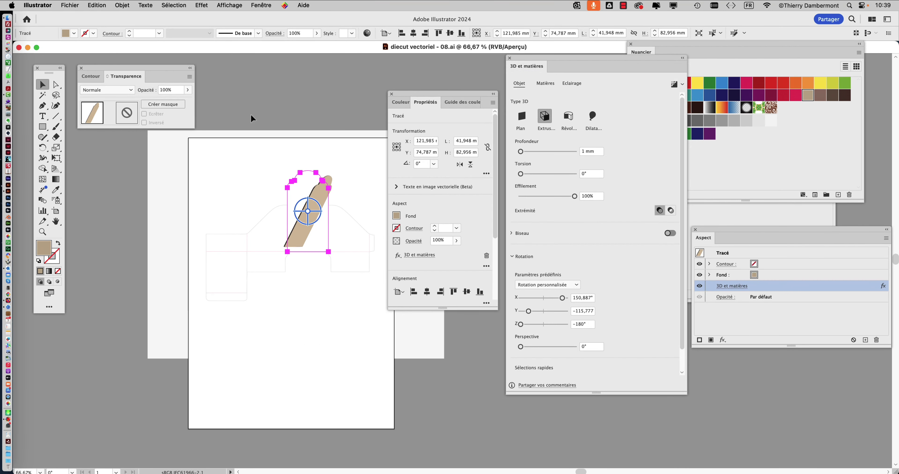
# Close and reopen the 3D and Materials panel, repositioning the Properties and Appearance panels
pyautogui.scroll(2, 328, 178)
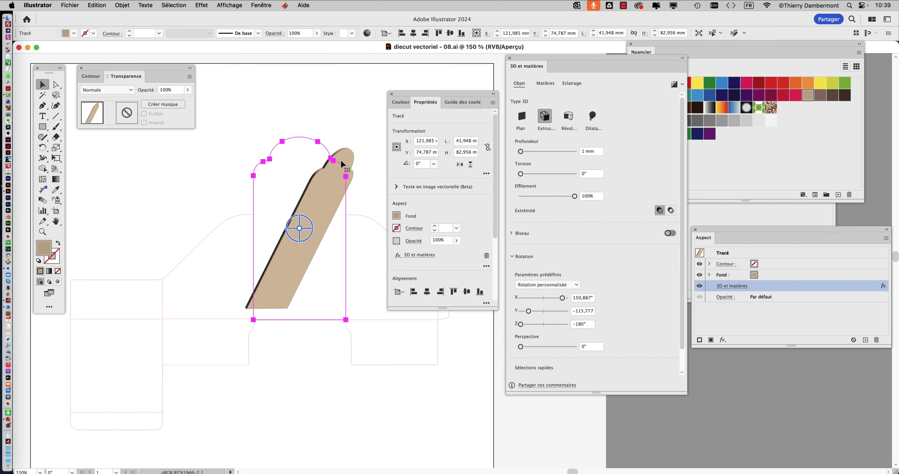
pyautogui.click(510, 58)
pyautogui.scroll(1, 330, 160)
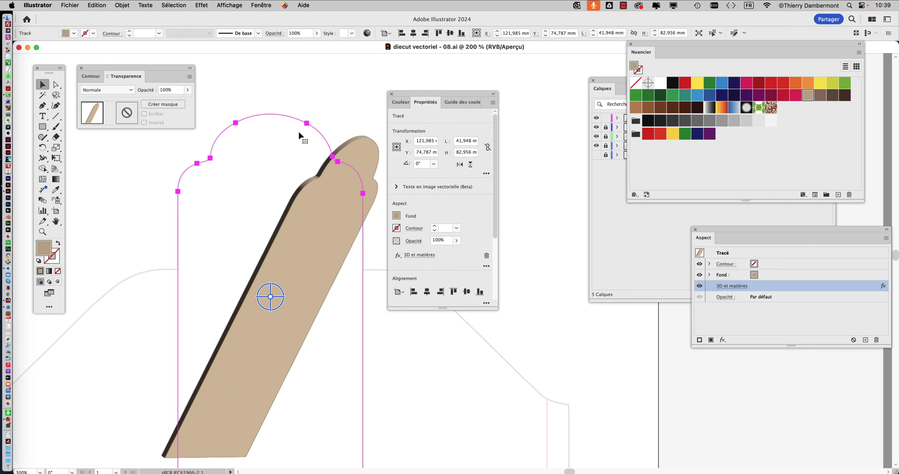
pyautogui.click(258, 5)
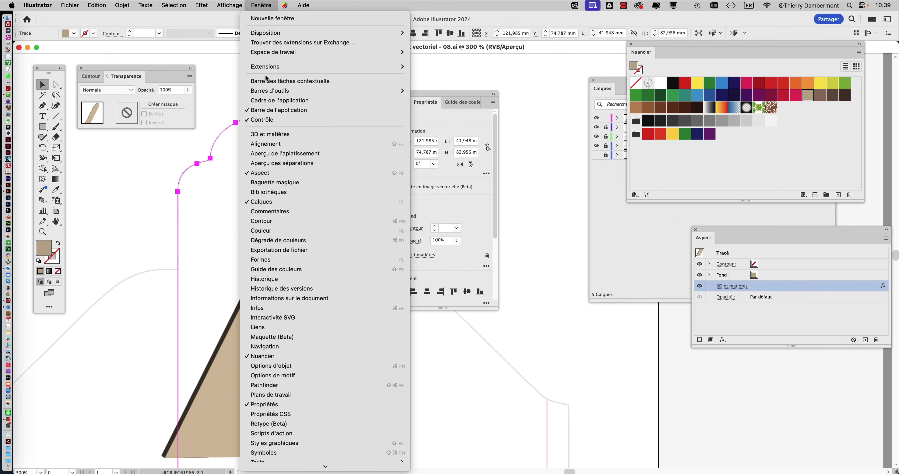
pyautogui.click(275, 139)
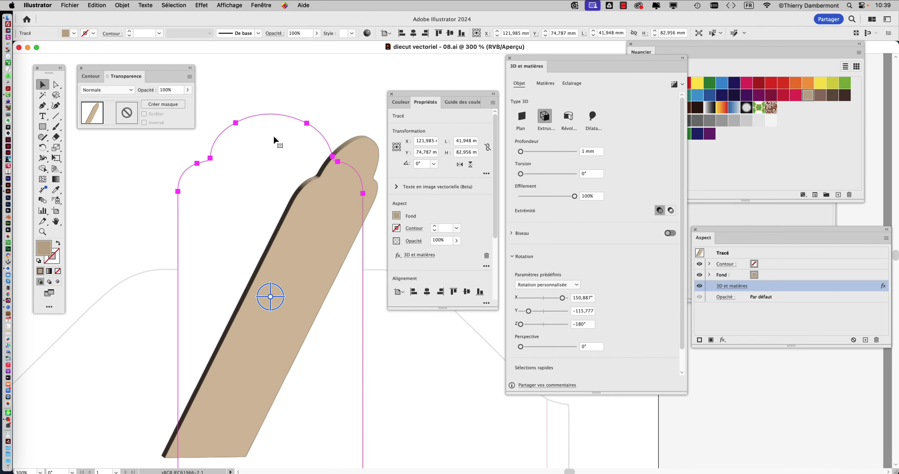
pyautogui.moveTo(411, 89); pyautogui.dragTo(796, 199)
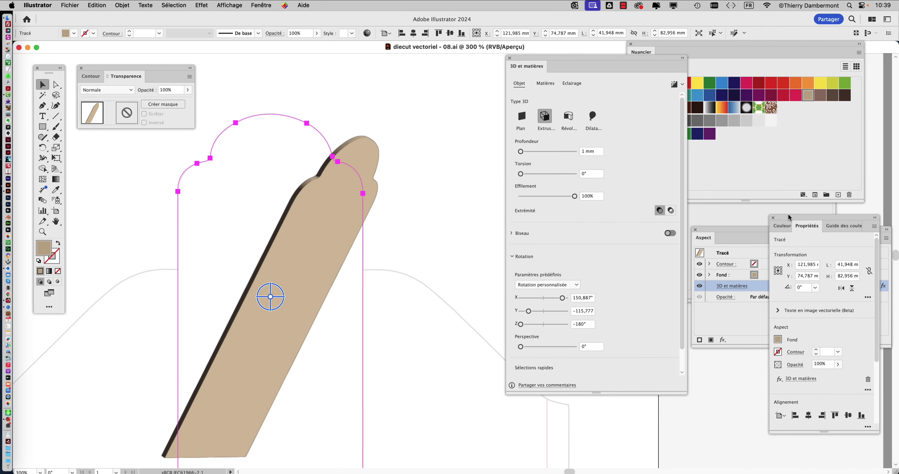
pyautogui.moveTo(536, 57); pyautogui.dragTo(459, 64)
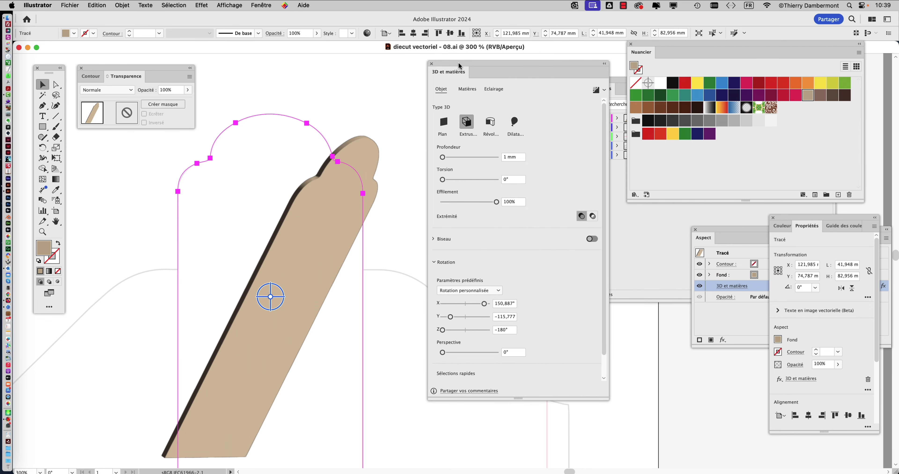
pyautogui.moveTo(719, 231); pyautogui.dragTo(247, 80)
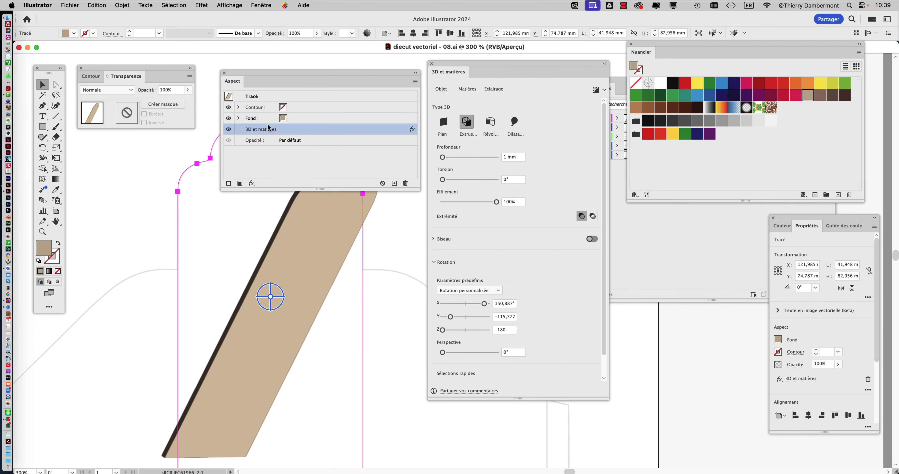
pyautogui.click(225, 72)
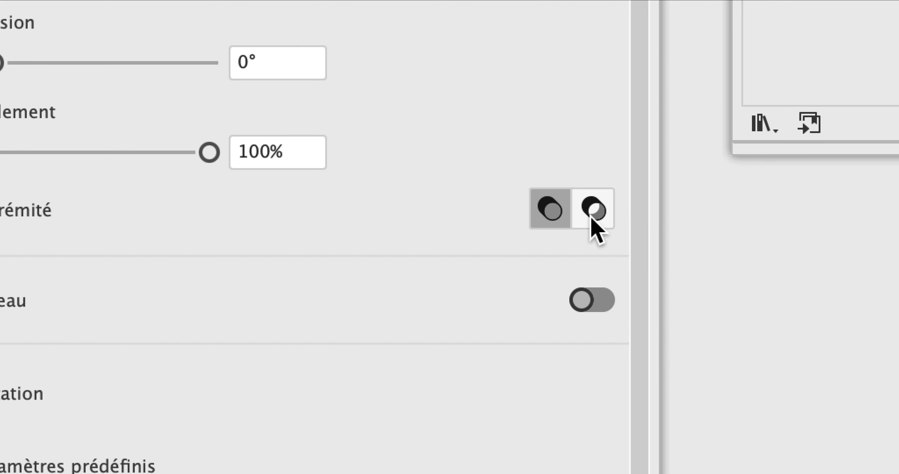
# Switch the extrusion caps to hollow, then back to solid
pyautogui.click(592, 219)
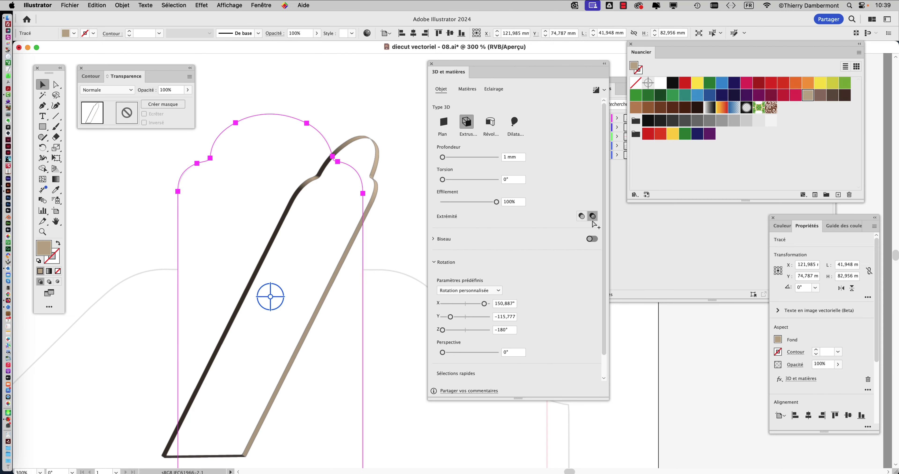
pyautogui.keyDown('alt'); pyautogui.scroll(2, 378, 146); pyautogui.keyUp('alt')
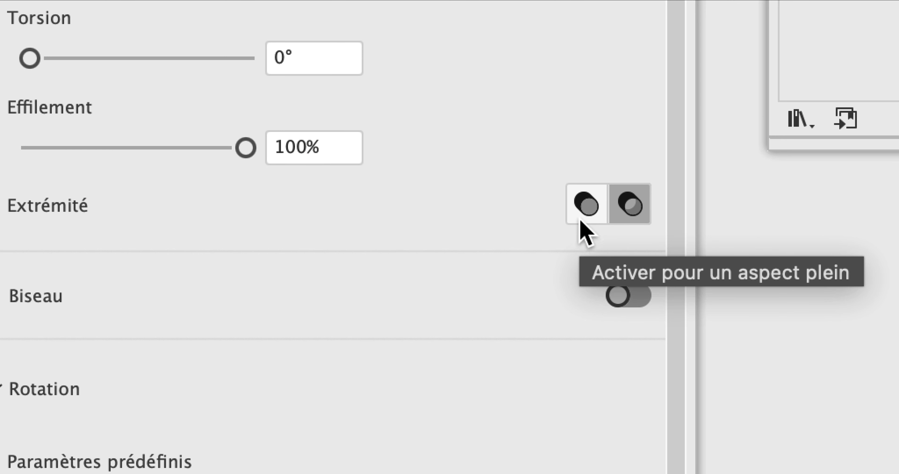
pyautogui.click(580, 219)
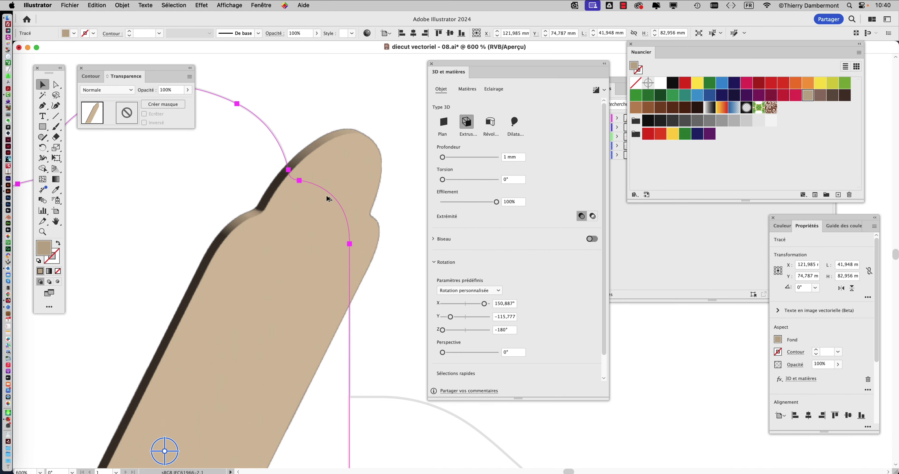
# Deselect everything and reselect the extruded arched panel
pyautogui.scroll(-3, 328, 199)
pyautogui.scroll(-2, 328, 199)
pyautogui.scroll(-3, 327, 199)
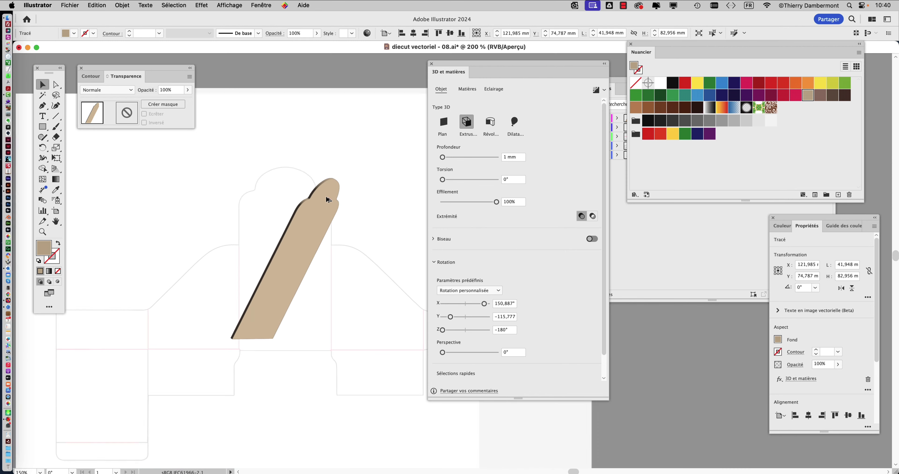
pyautogui.click(324, 78)
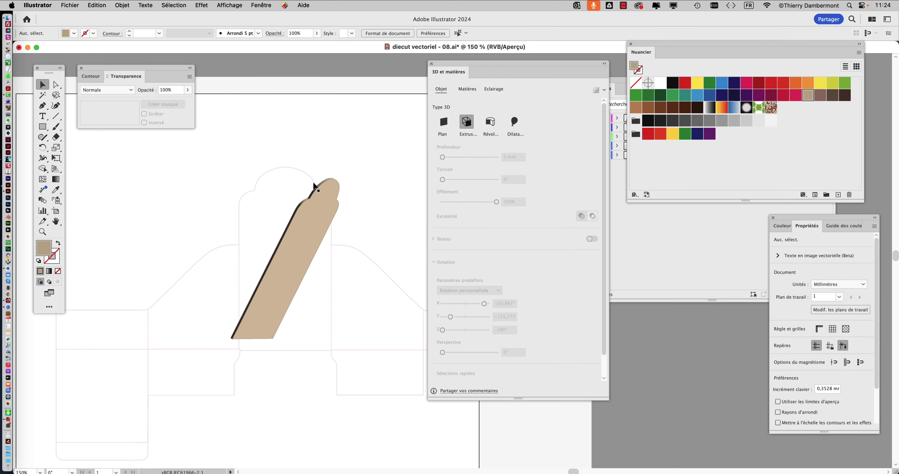
pyautogui.click(293, 229)
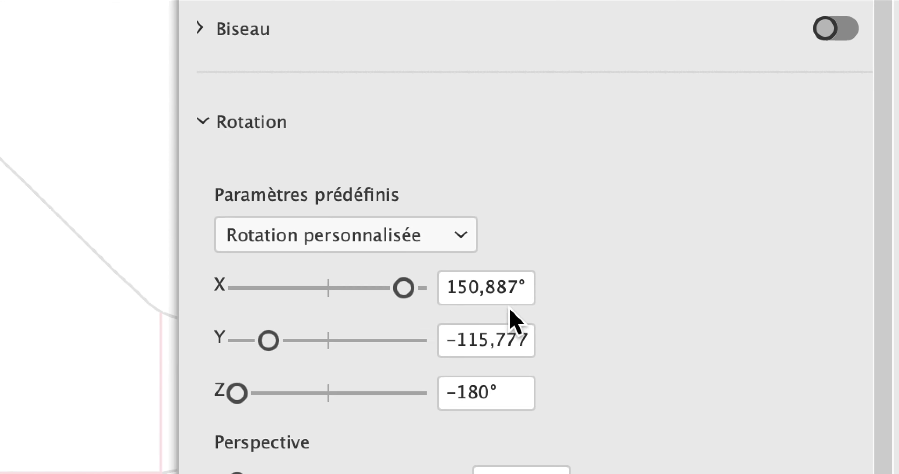
# Enter 0° for the X, Y and Z rotation angles in the Rotation section
pyautogui.click(513, 306)
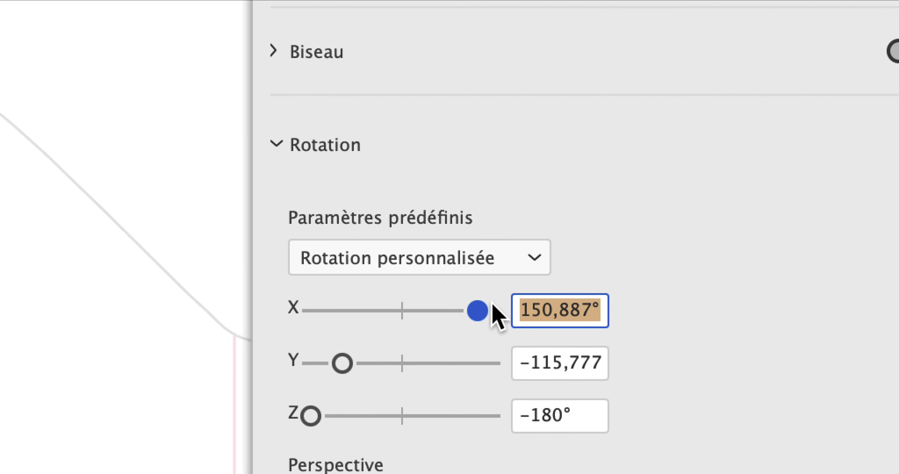
pyautogui.write('0')
pyautogui.press('Tab')
pyautogui.write('0')
pyautogui.press('Tab')
pyautogui.write('0')
pyautogui.press('Tab')
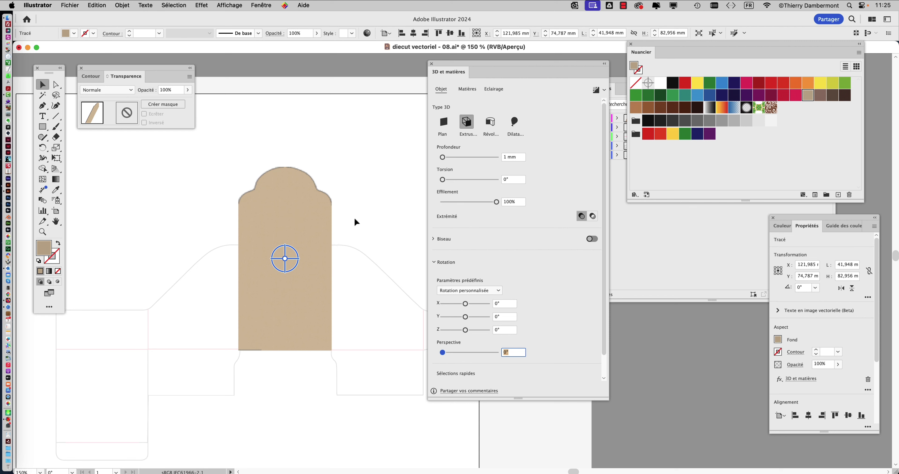
# Reselect the beige arched panel, then reposition and enlarge the 3D and Materials panel
pyautogui.click(356, 221)
pyautogui.click(310, 225)
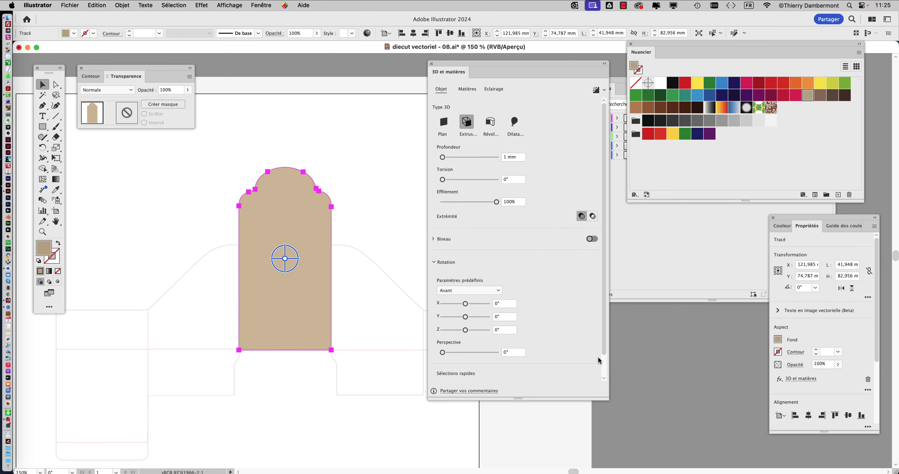
pyautogui.moveTo(608, 399); pyautogui.dragTo(540, 278)
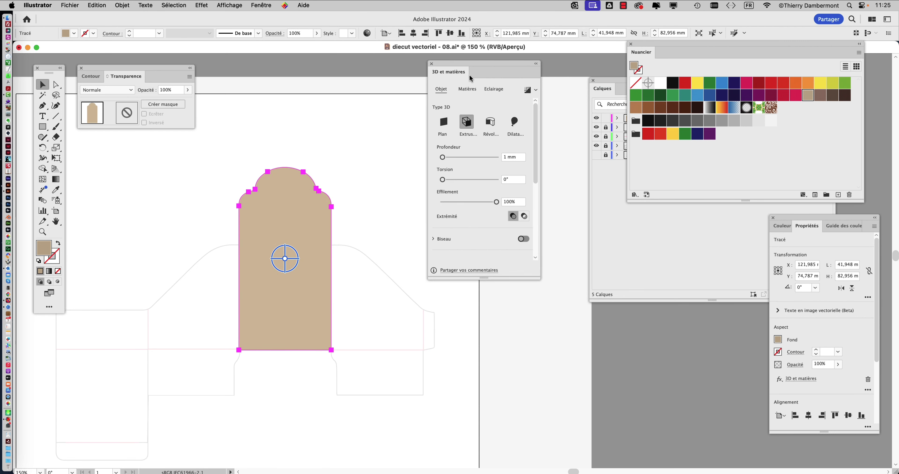
pyautogui.moveTo(471, 77); pyautogui.dragTo(540, 81)
pyautogui.moveTo(406, 201); pyautogui.dragTo(492, 139)
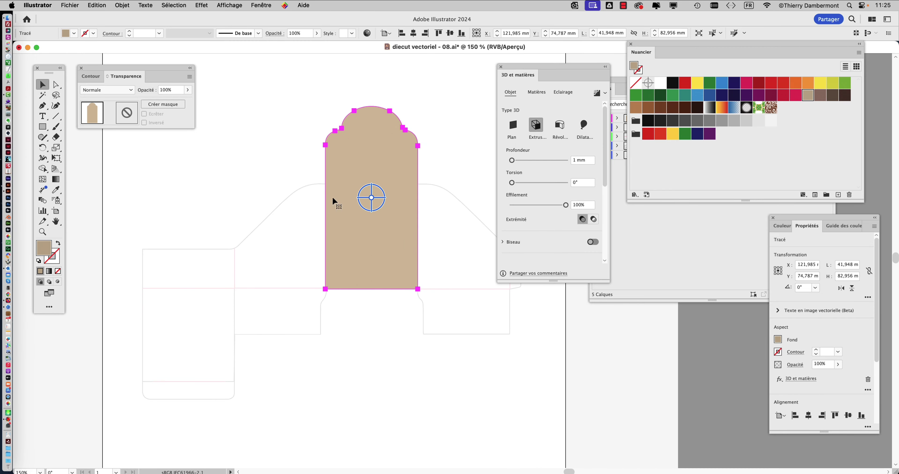
pyautogui.hscroll(5, 381, 295)
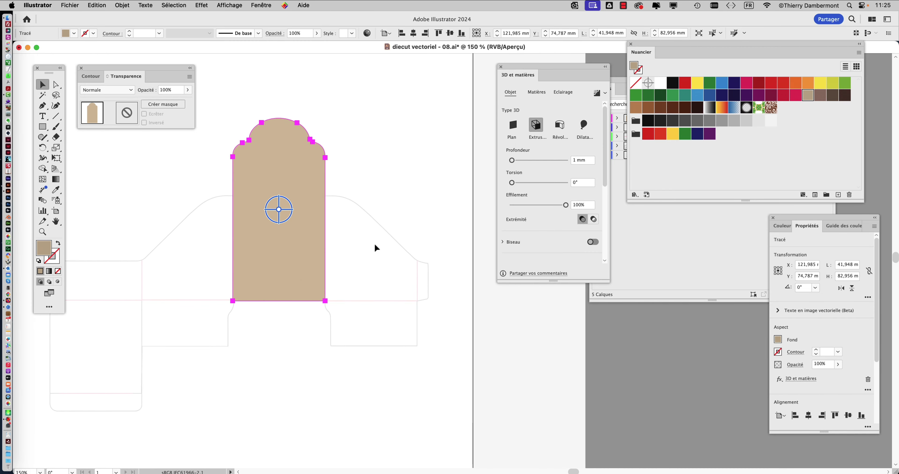
pyautogui.click(276, 105)
pyautogui.click(279, 135)
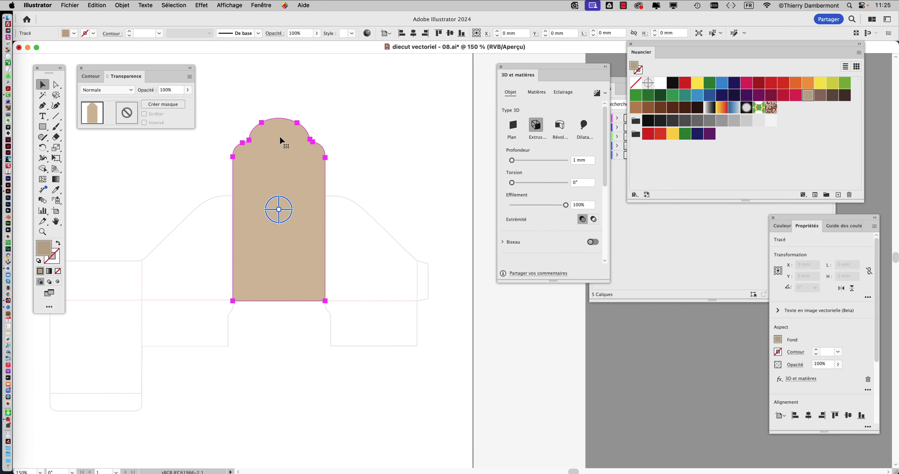
pyautogui.moveTo(520, 74); pyautogui.dragTo(425, 69)
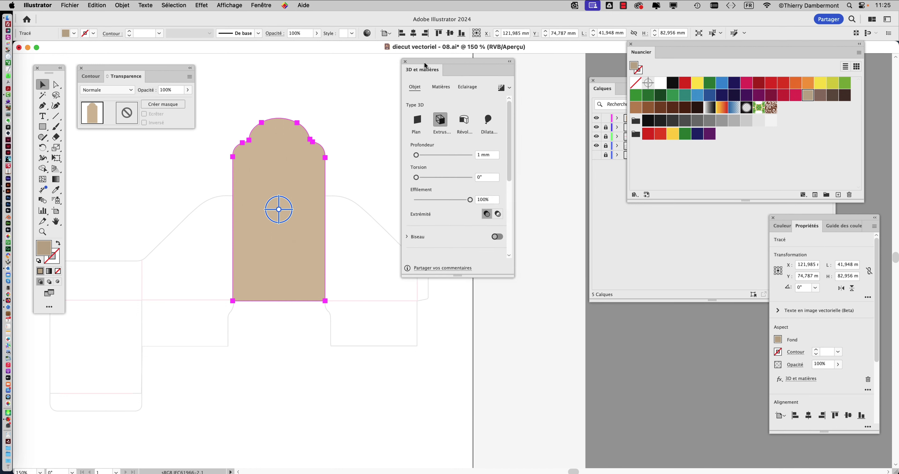
pyautogui.moveTo(511, 278); pyautogui.dragTo(634, 428)
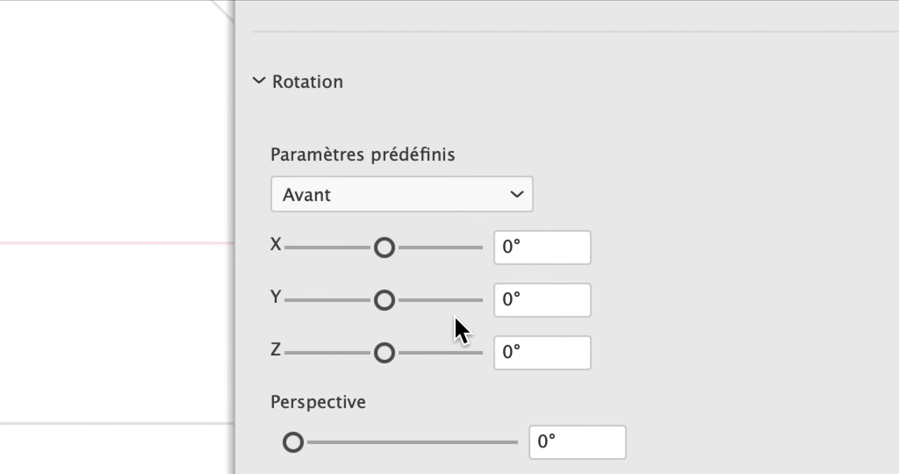
# Confirm the Rotation preset stays on Avant (Front)
pyautogui.click(426, 174)
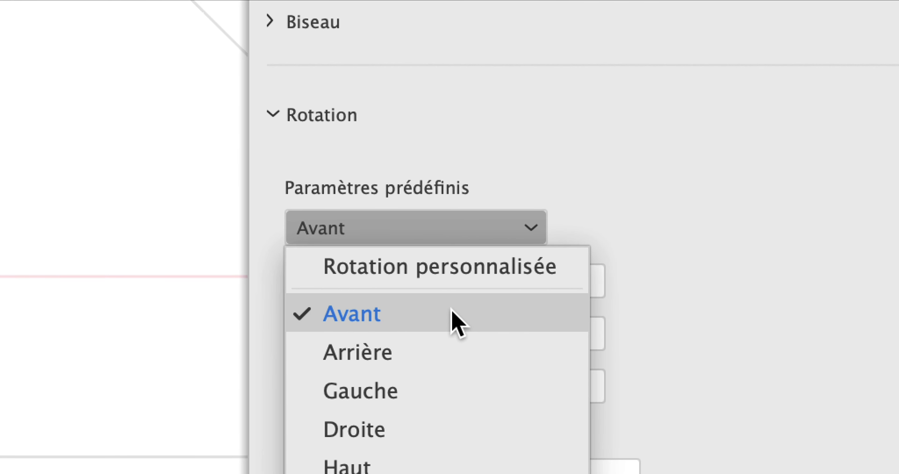
pyautogui.click(448, 307)
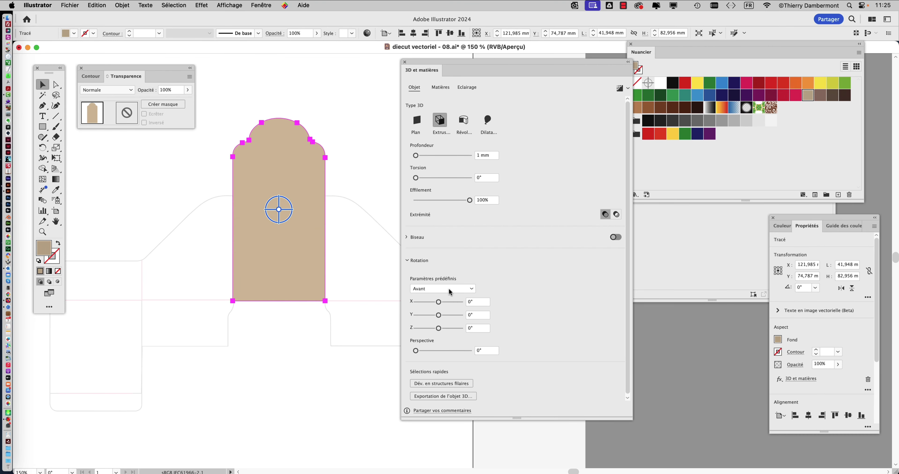
pyautogui.click(449, 290)
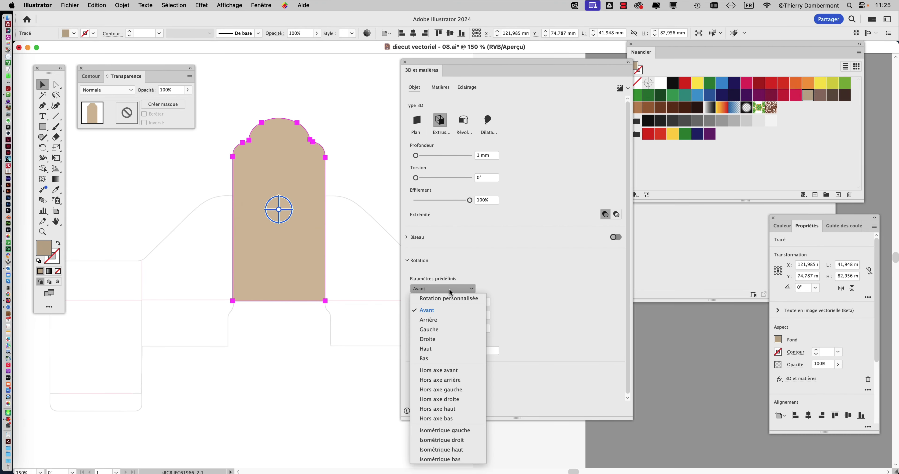
pyautogui.click(452, 310)
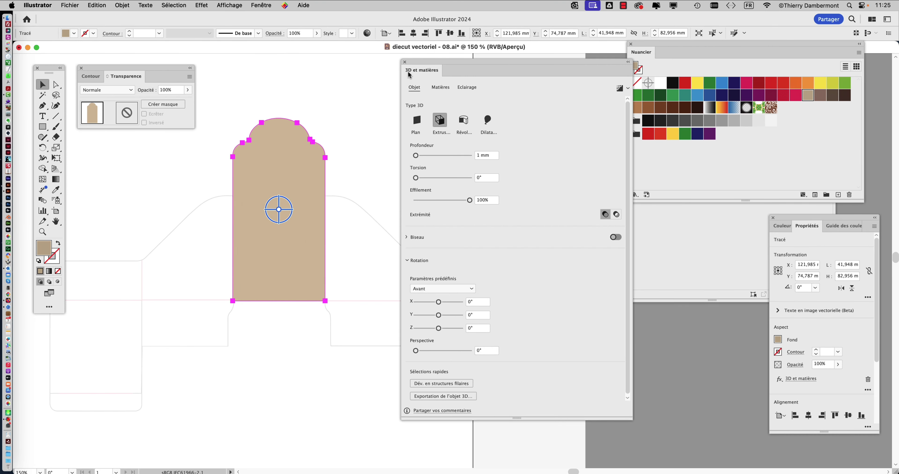
# Close the 3D panel and show the Graphic Styles panel beside the artwork
pyautogui.click(405, 62)
pyautogui.click(261, 5)
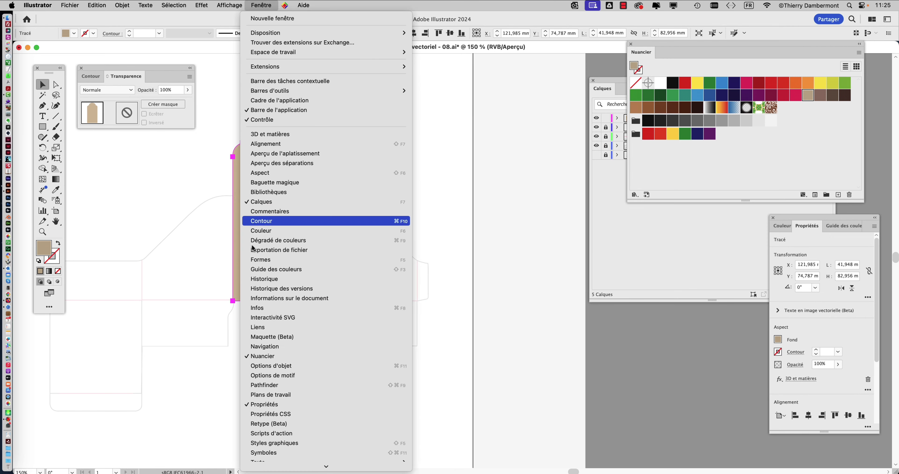
pyautogui.scroll(-2, 247, 377)
pyautogui.scroll(-1, 247, 378)
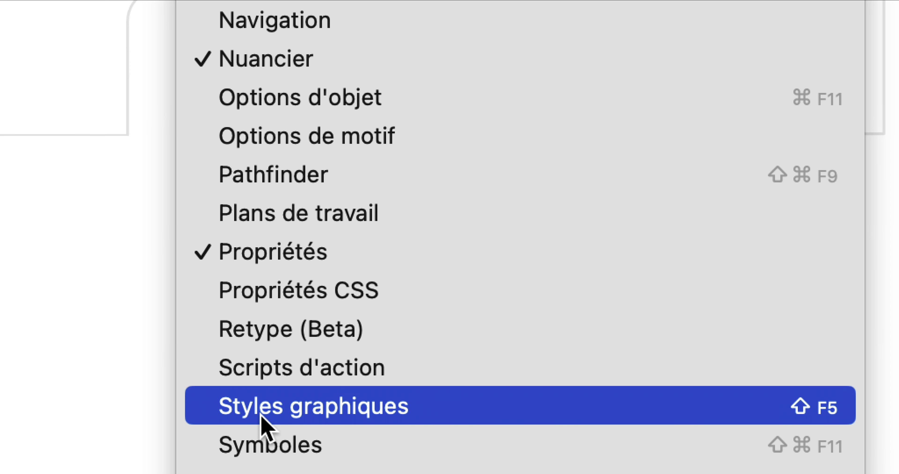
pyautogui.click(262, 415)
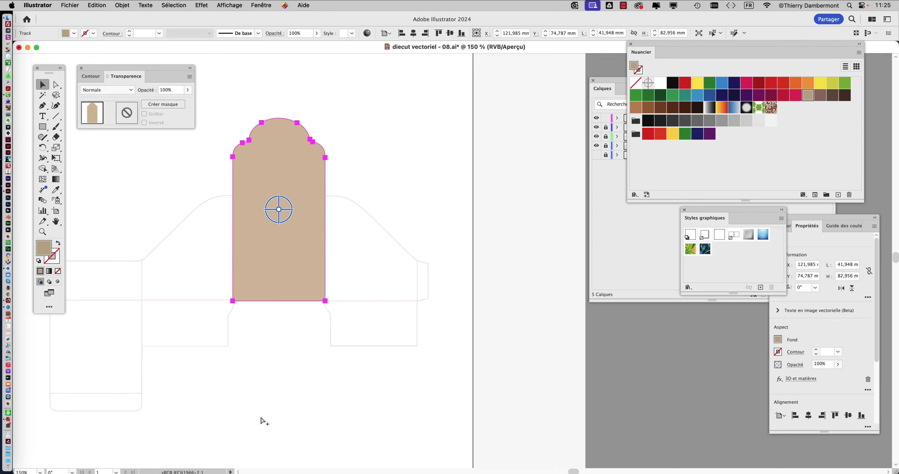
pyautogui.moveTo(701, 213); pyautogui.dragTo(474, 138)
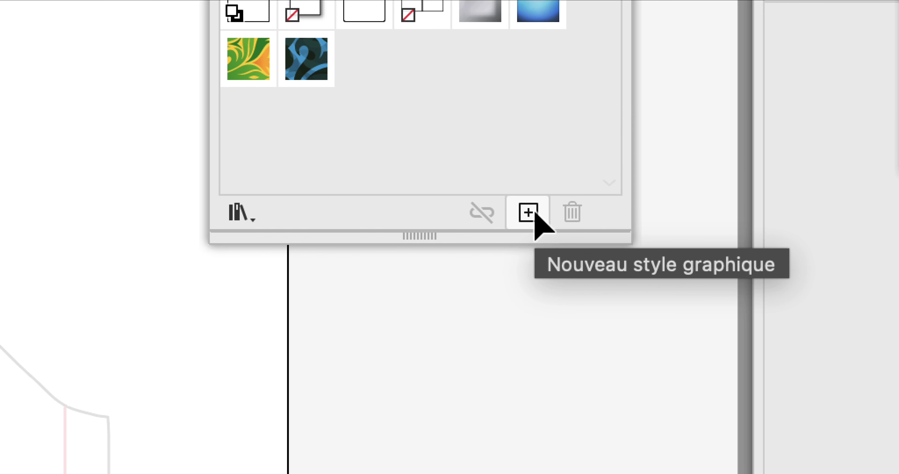
# Create a new graphic style named 'extrusion 3D 1mm' from the selected panel
pyautogui.click(529, 213)
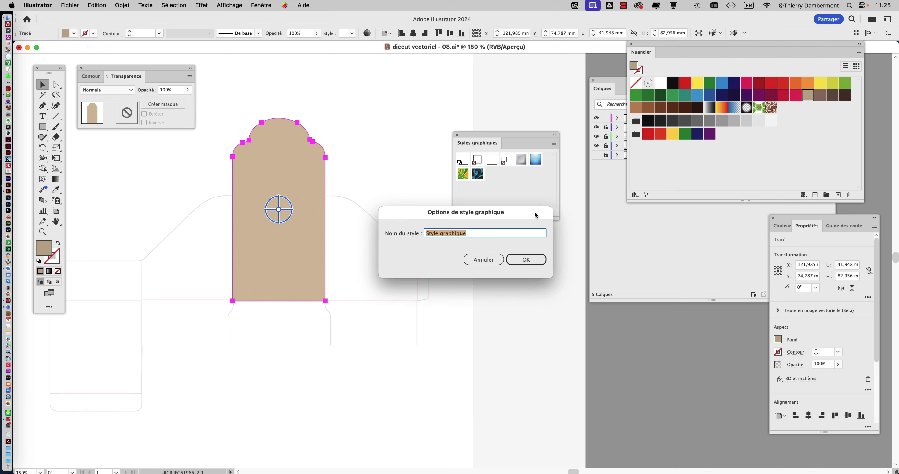
pyautogui.moveTo(537, 215); pyautogui.dragTo(549, 249)
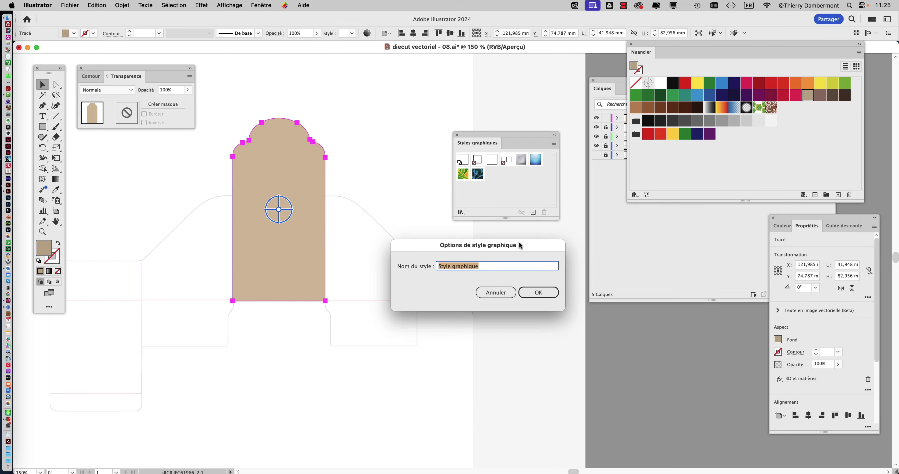
pyautogui.moveTo(521, 245)
pyautogui.mouseDown()
pyautogui.moveTo(491, 236)
pyautogui.moveTo(516, 235)
pyautogui.mouseUp()
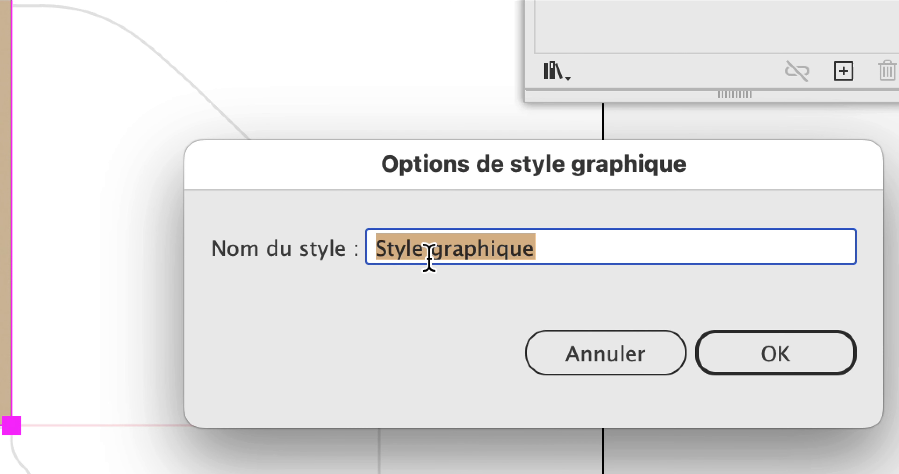
pyautogui.write('extru')
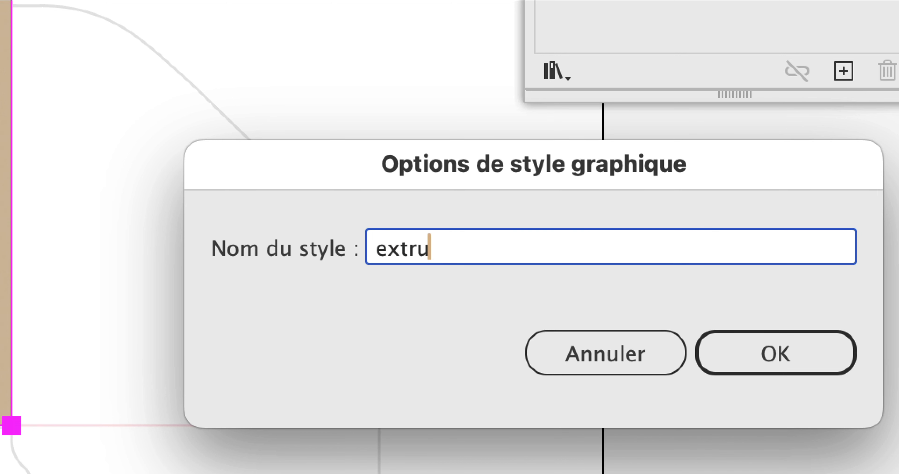
pyautogui.write('sion ')
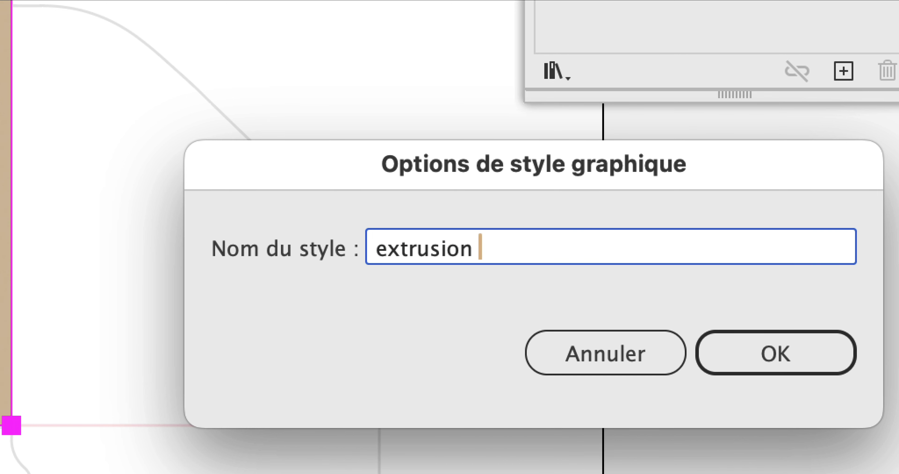
pyautogui.write('3D 1mm')
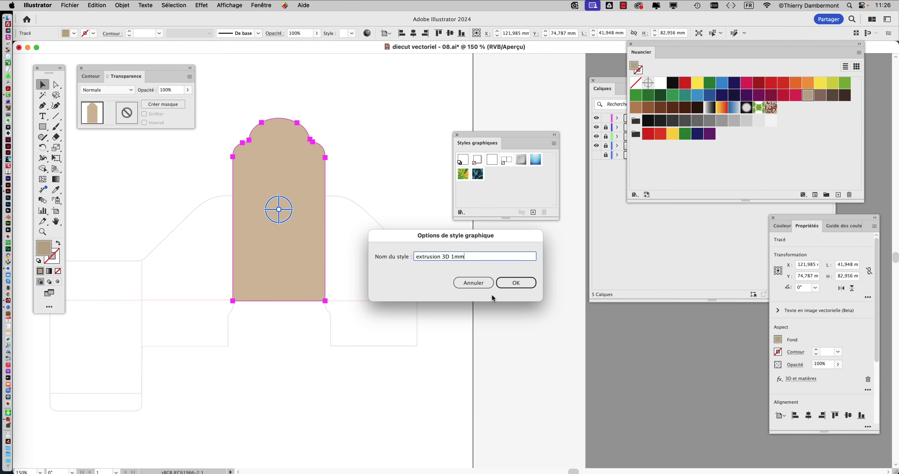
pyautogui.click(515, 282)
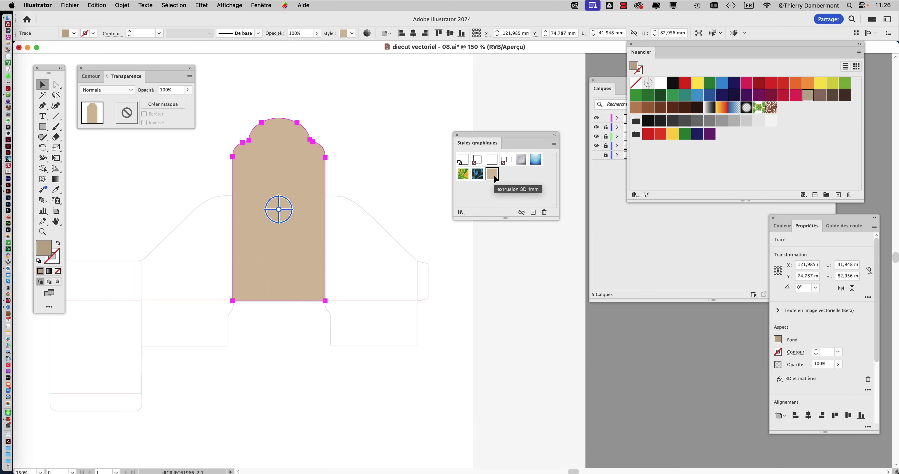
pyautogui.scroll(-1, 373, 253)
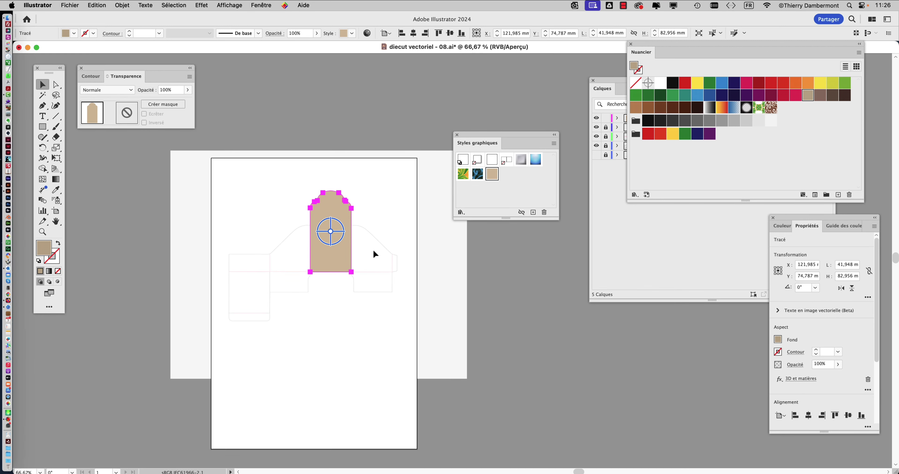